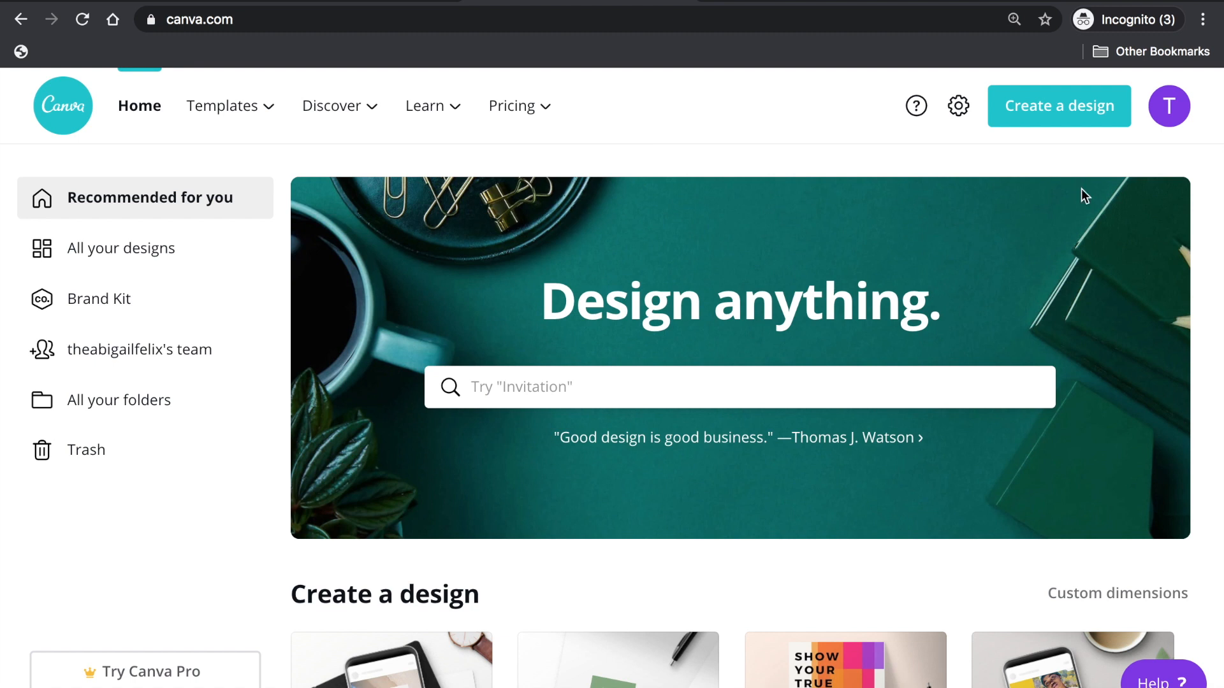
- Create a new blank design using the Poster format
left_click(1069, 116)
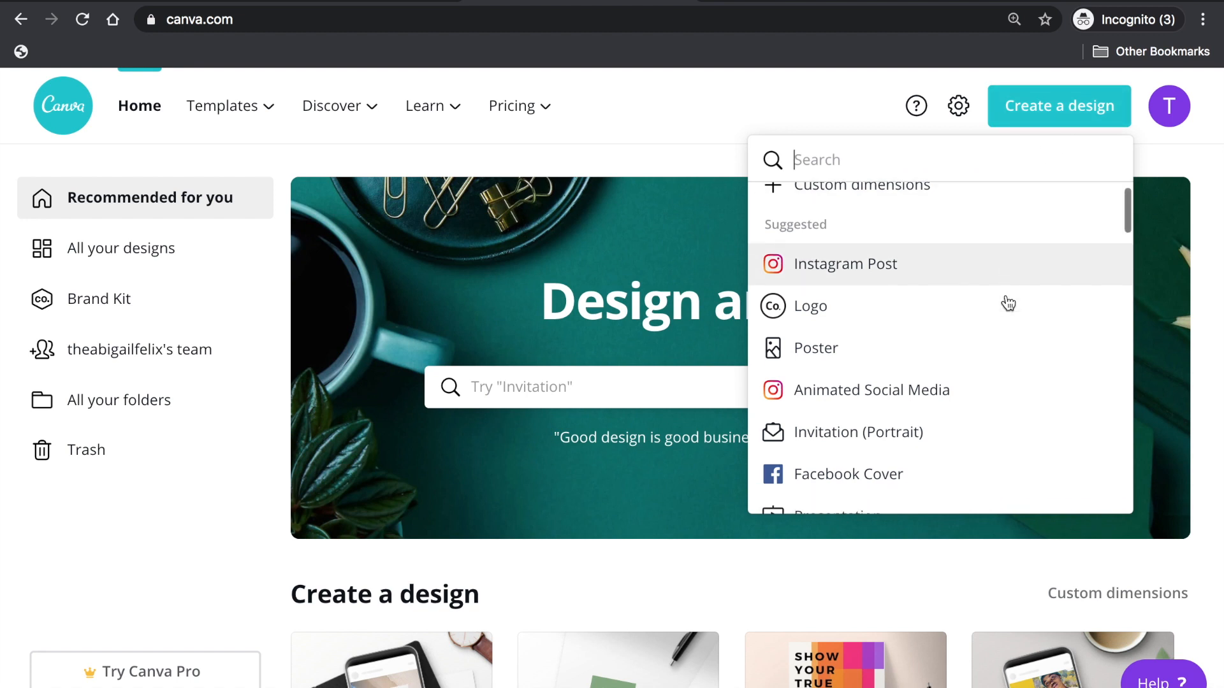
scroll(1007, 303, "down", 2)
scroll(1008, 303, "up", 2)
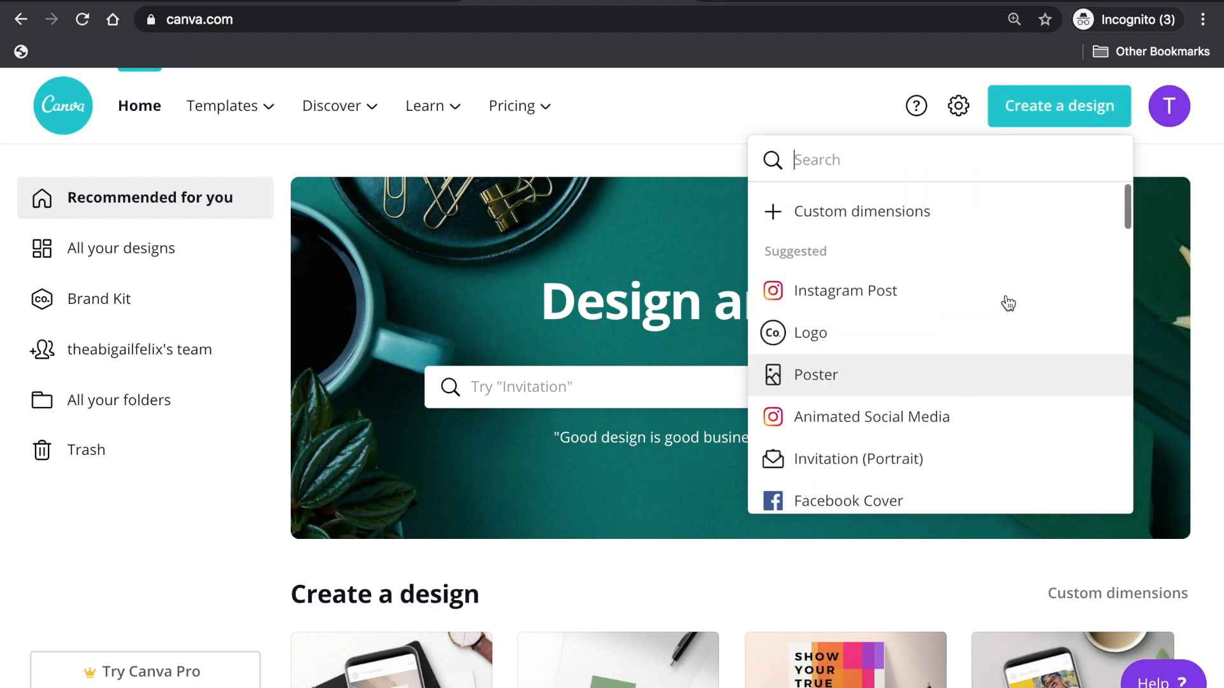
left_click(873, 380)
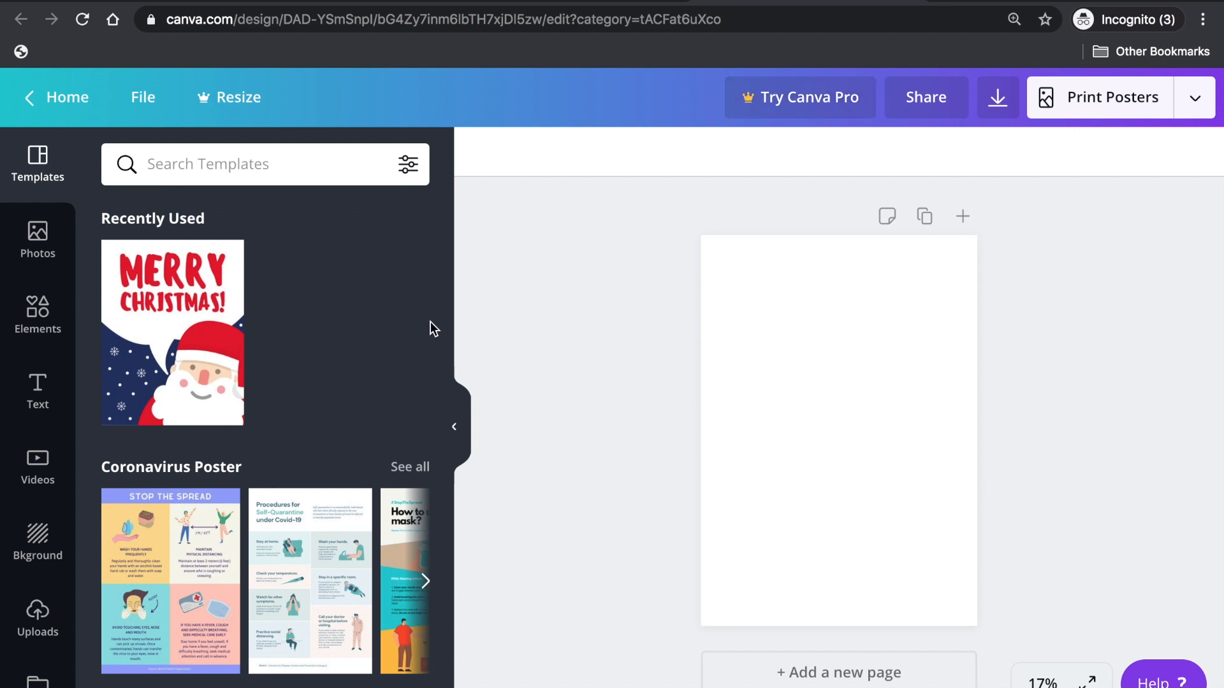
- Browse the poster template categories and hide the template gallery
scroll(307, 304, "down", 7)
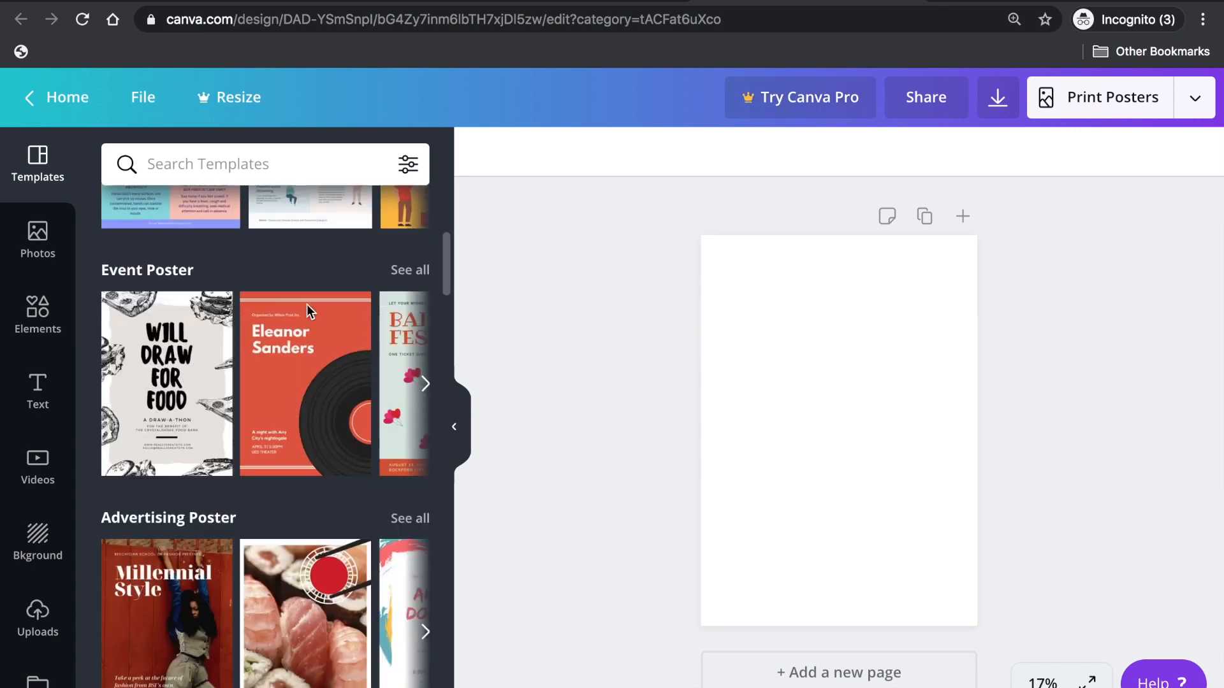
scroll(307, 305, "down", 8)
scroll(307, 305, "up", 13)
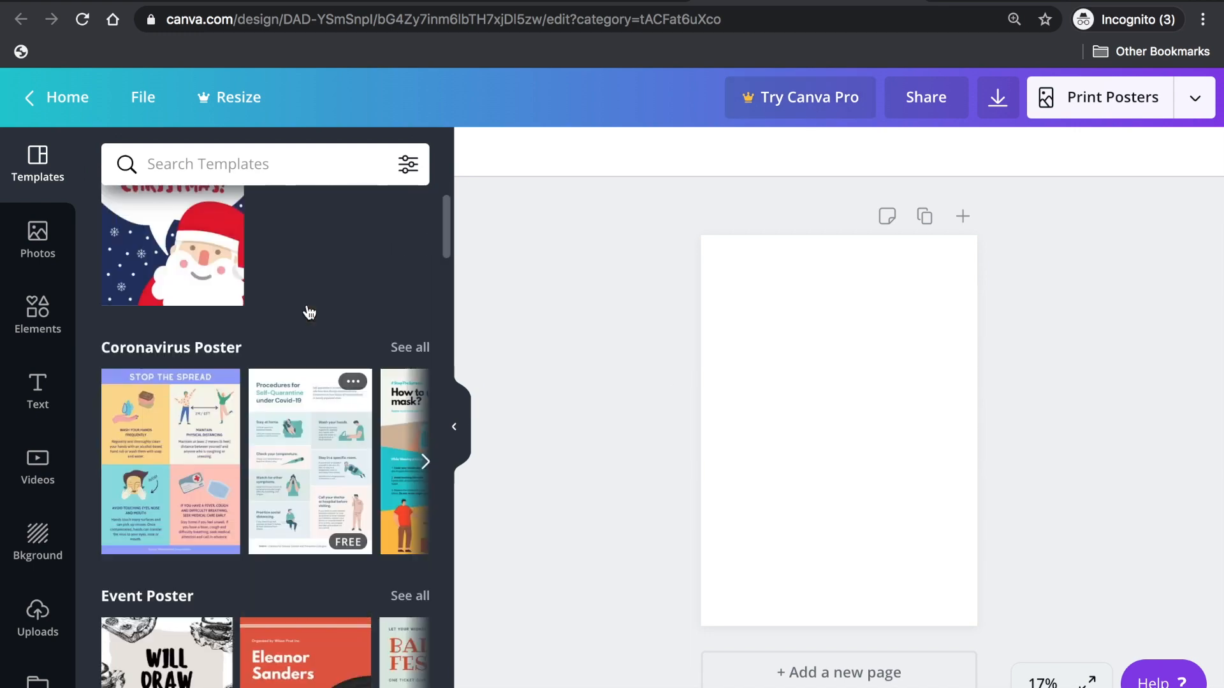
scroll(307, 304, "up", 2)
left_click(454, 426)
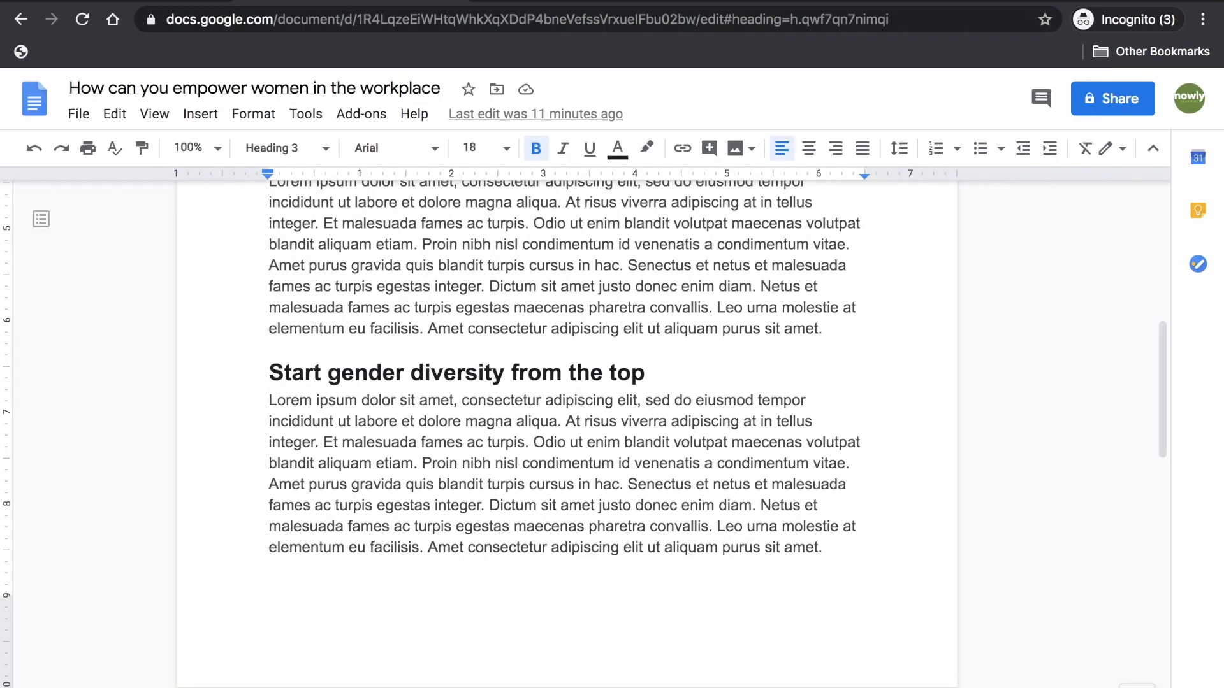
- Switch to the Google Docs article and review its title and section headings
scroll(776, 297, "up", 10)
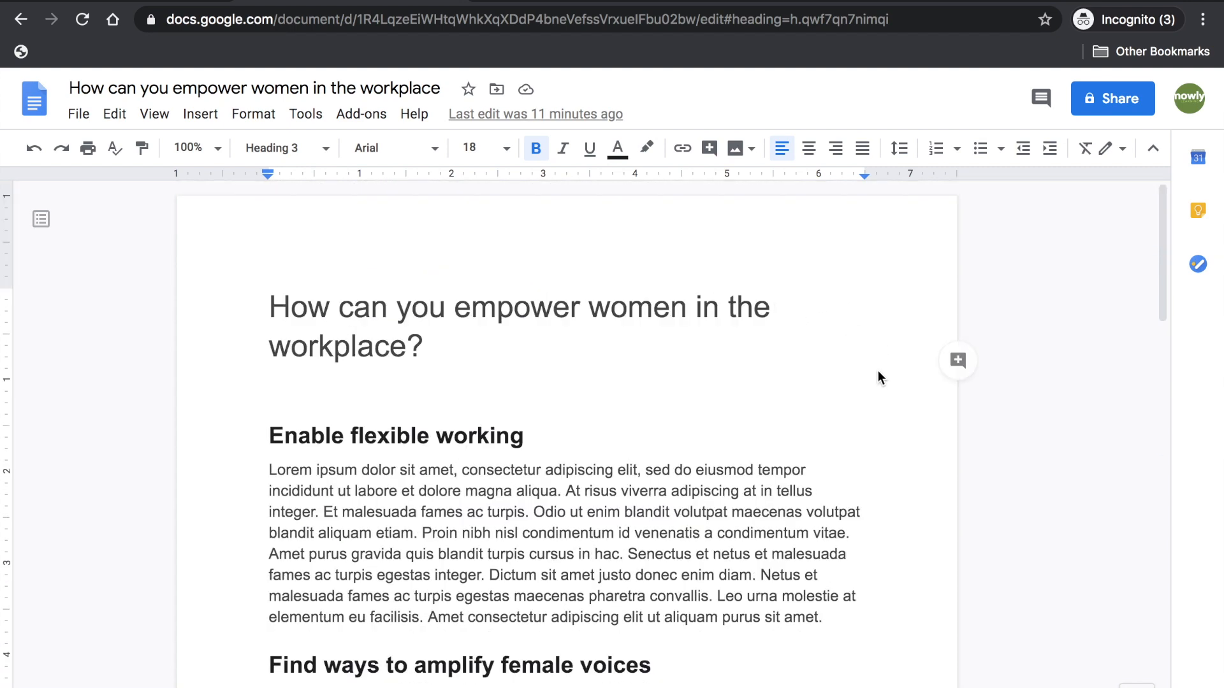
scroll(878, 369, "down", 3)
scroll(878, 371, "down", 4)
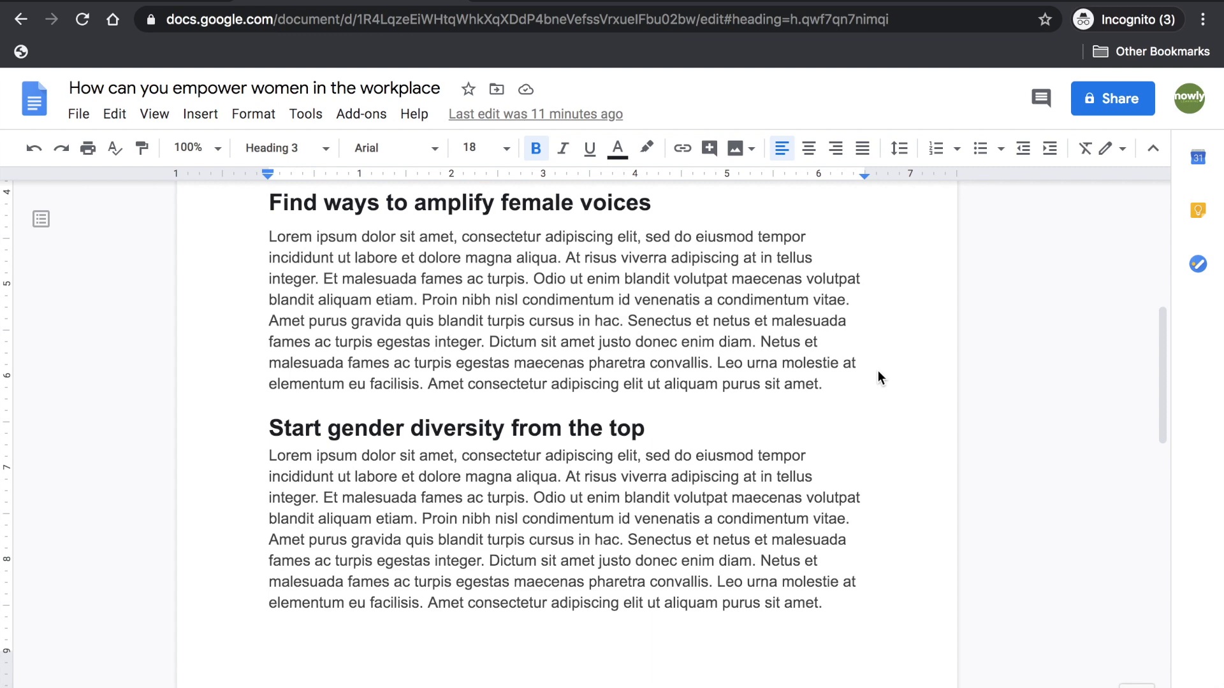
scroll(878, 371, "down", 1)
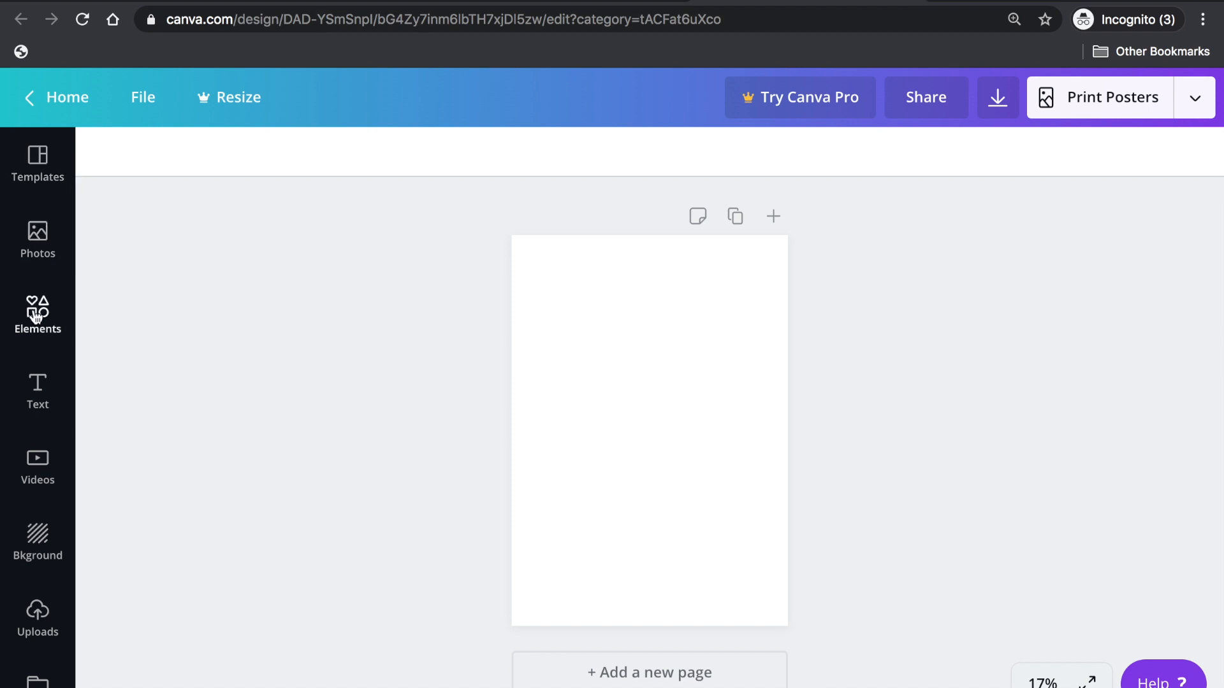
- In Canva, search the elements for "rectangle" and add the solid grey square to the poster
left_click(33, 308)
left_click(231, 174)
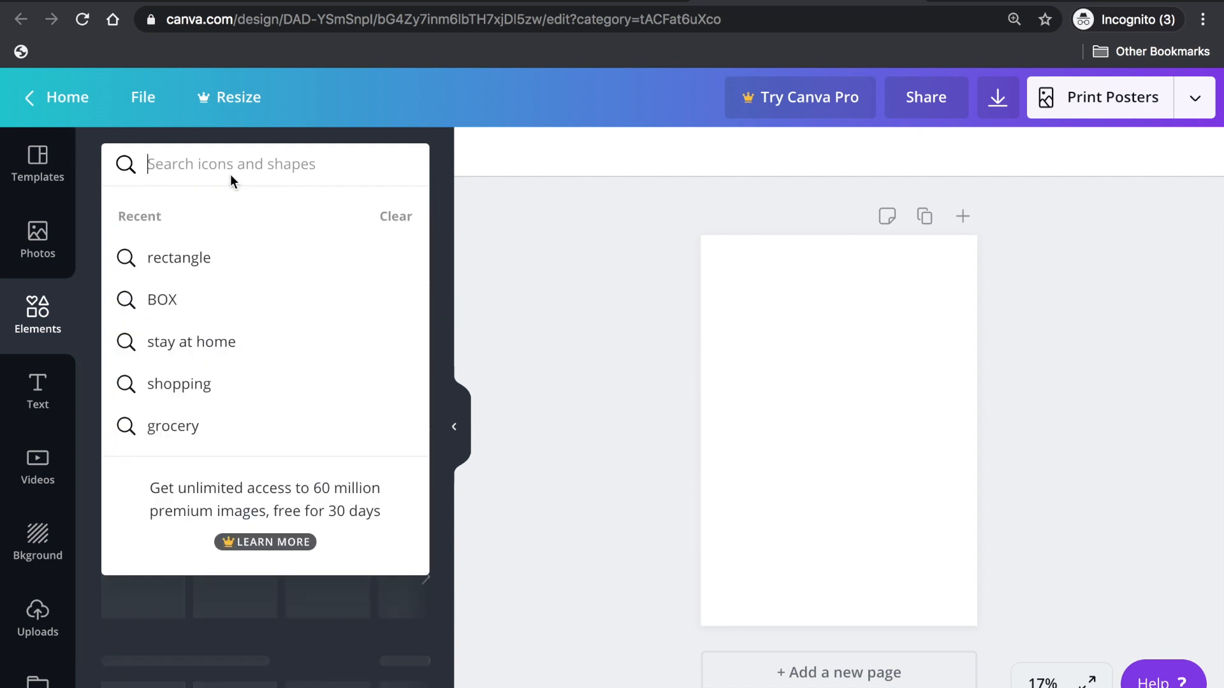
type("rectangle")
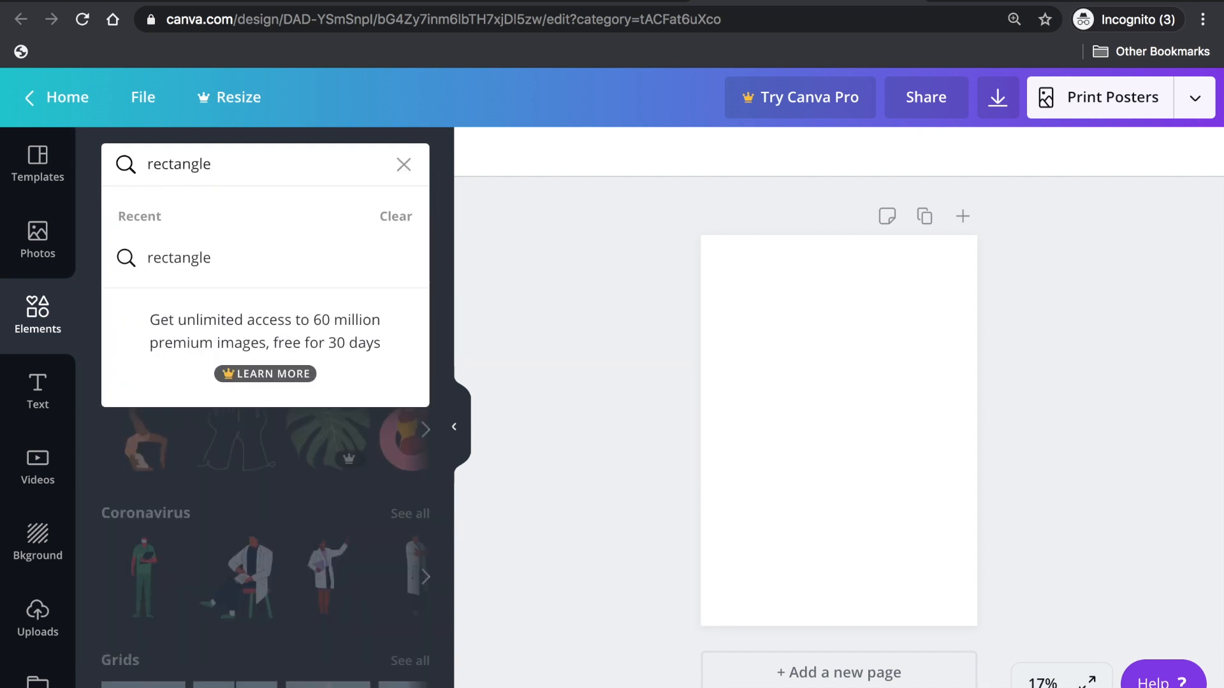
left_click(202, 262)
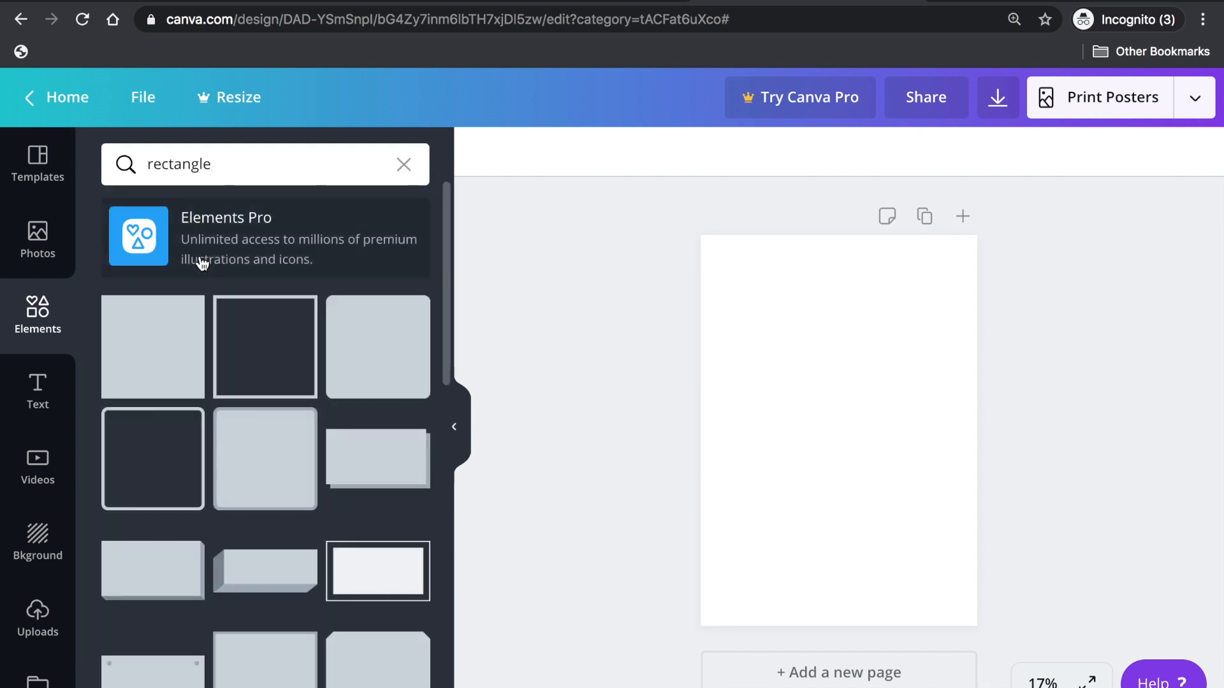
left_click(159, 353)
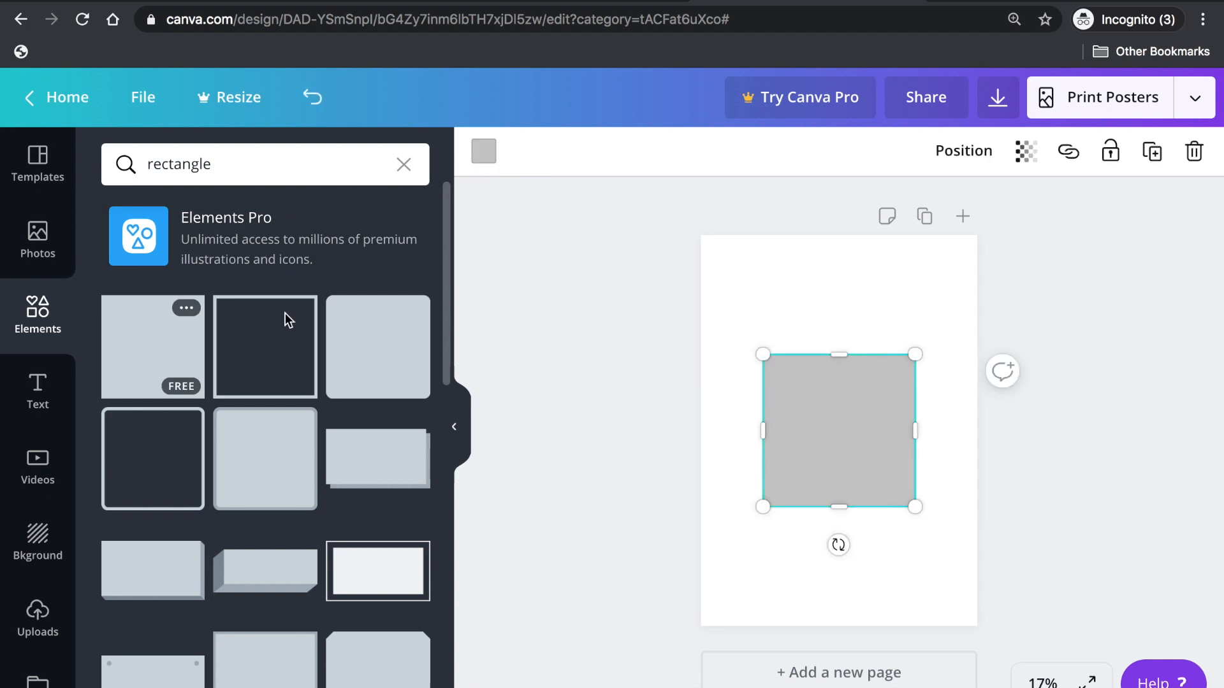
- Stretch the grey square to the full page width and reshape it into a horizontal band above mid-page
left_click_drag(762, 435, 701, 431)
left_click_drag(914, 431, 977, 432)
left_click_drag(840, 507, 847, 452)
left_click_drag(839, 363, 839, 349)
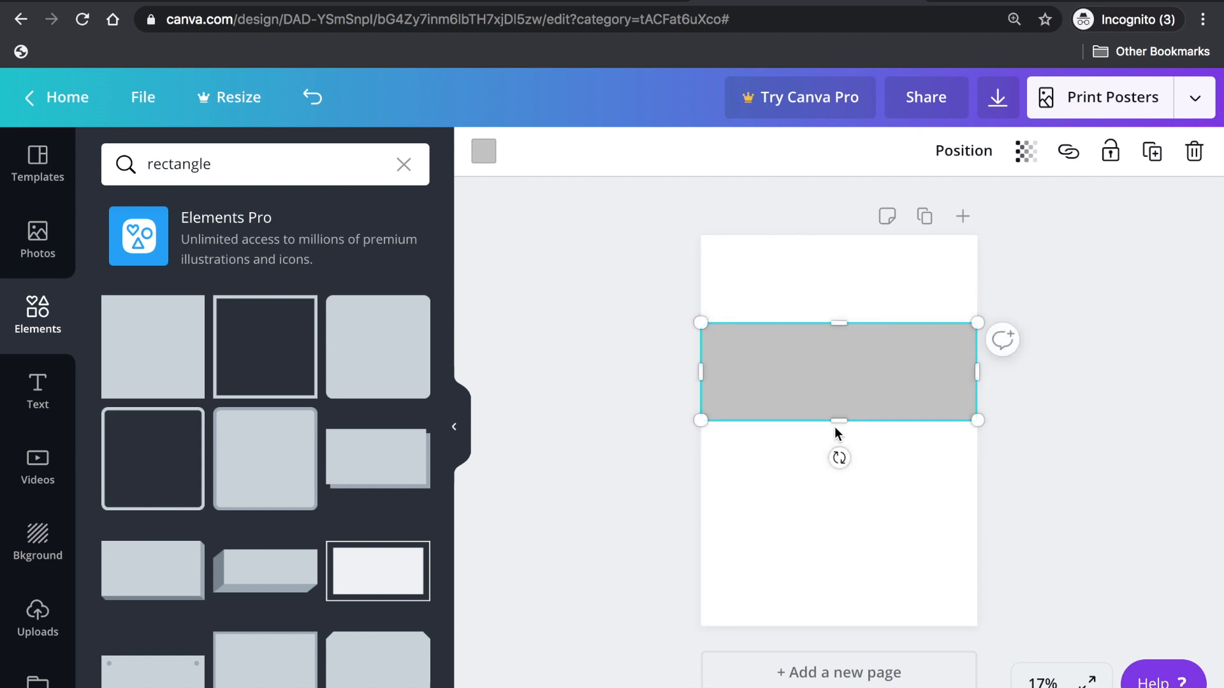
left_click_drag(844, 421, 844, 436)
- Change the band's fill from the default colors to dark teal
left_click(485, 151)
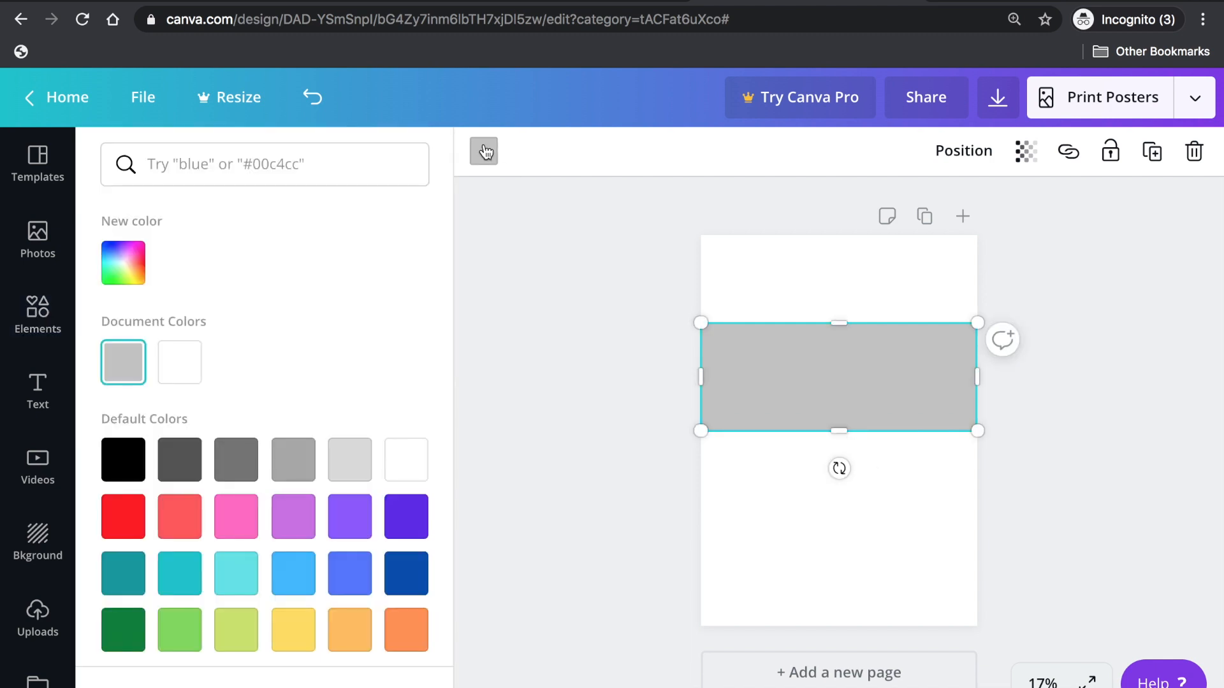
scroll(293, 392, "down", 1)
left_click(123, 562)
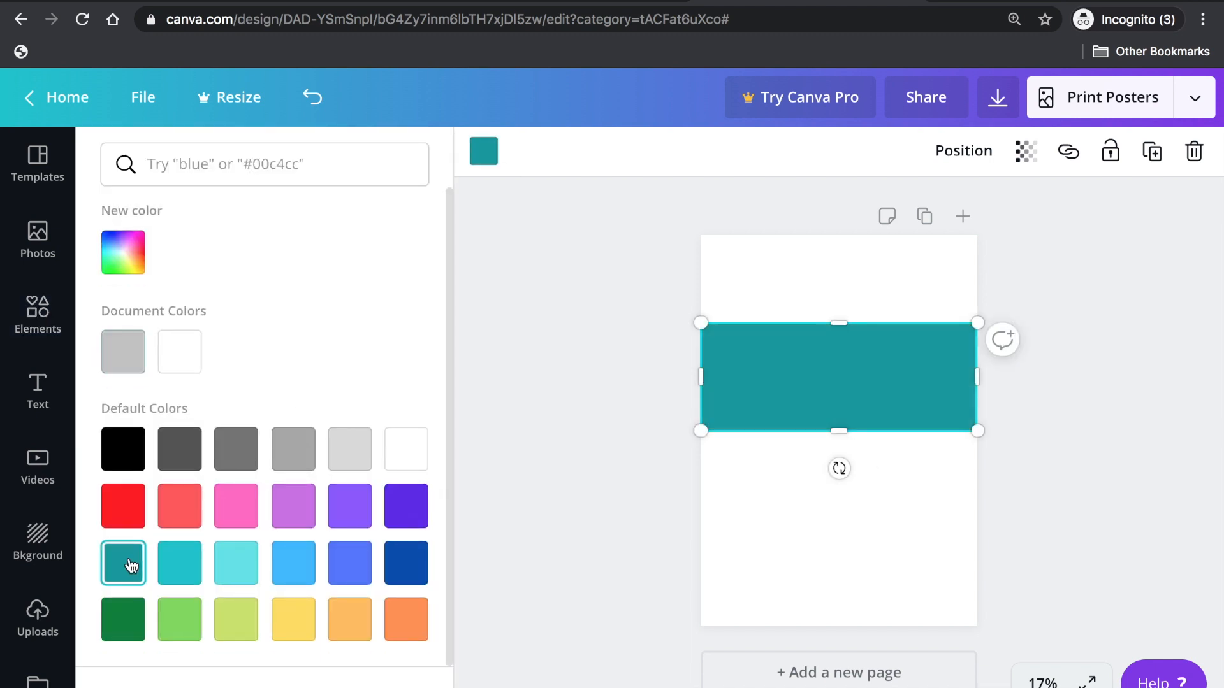
key("Escape")
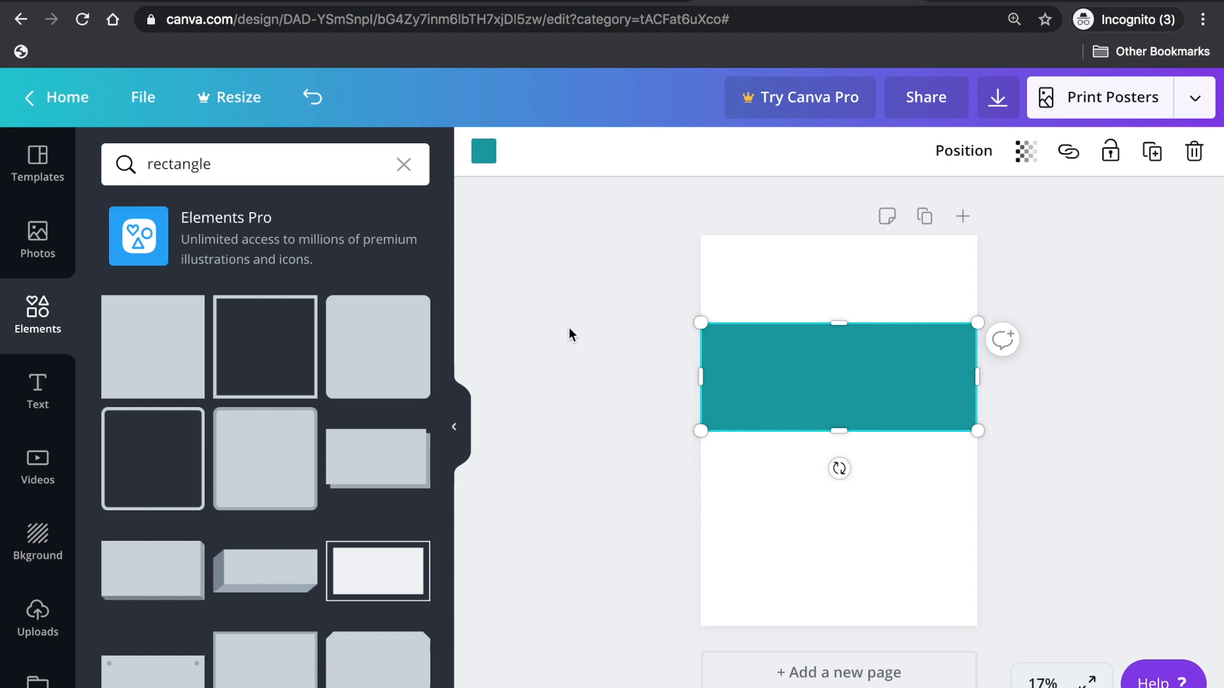
- Duplicate the teal band twice, placing one copy directly beneath it and the other against the page's lower edge
left_click(1153, 153)
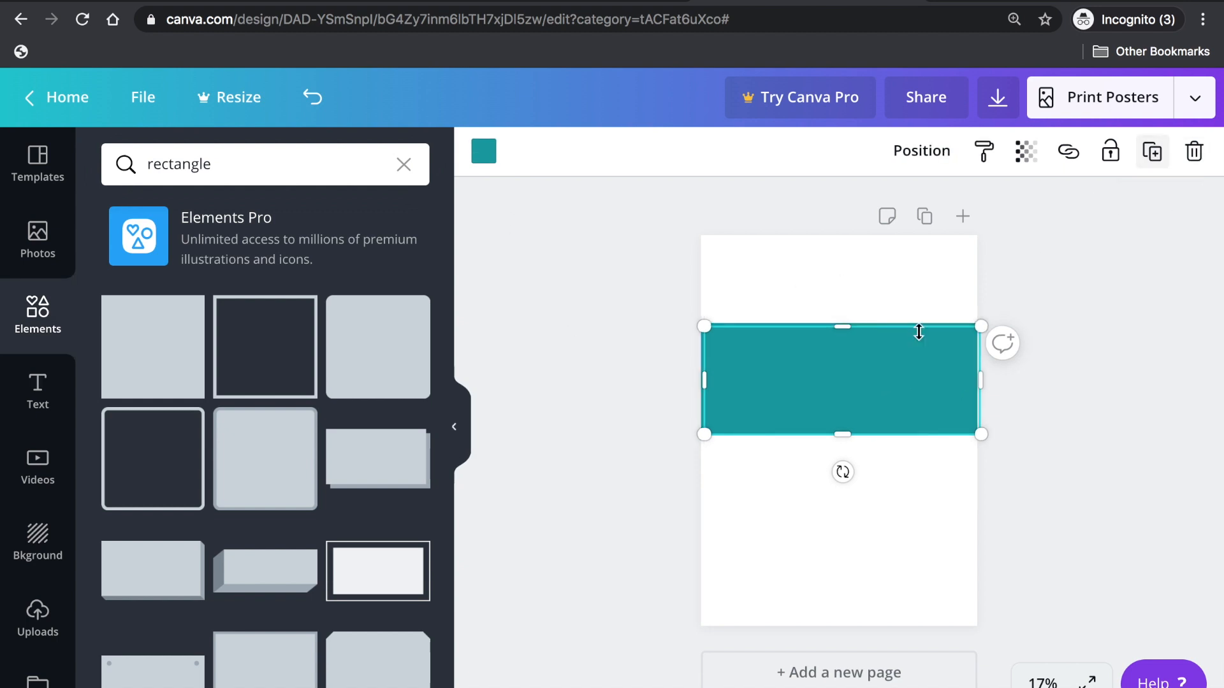
left_click_drag(862, 377, 855, 476)
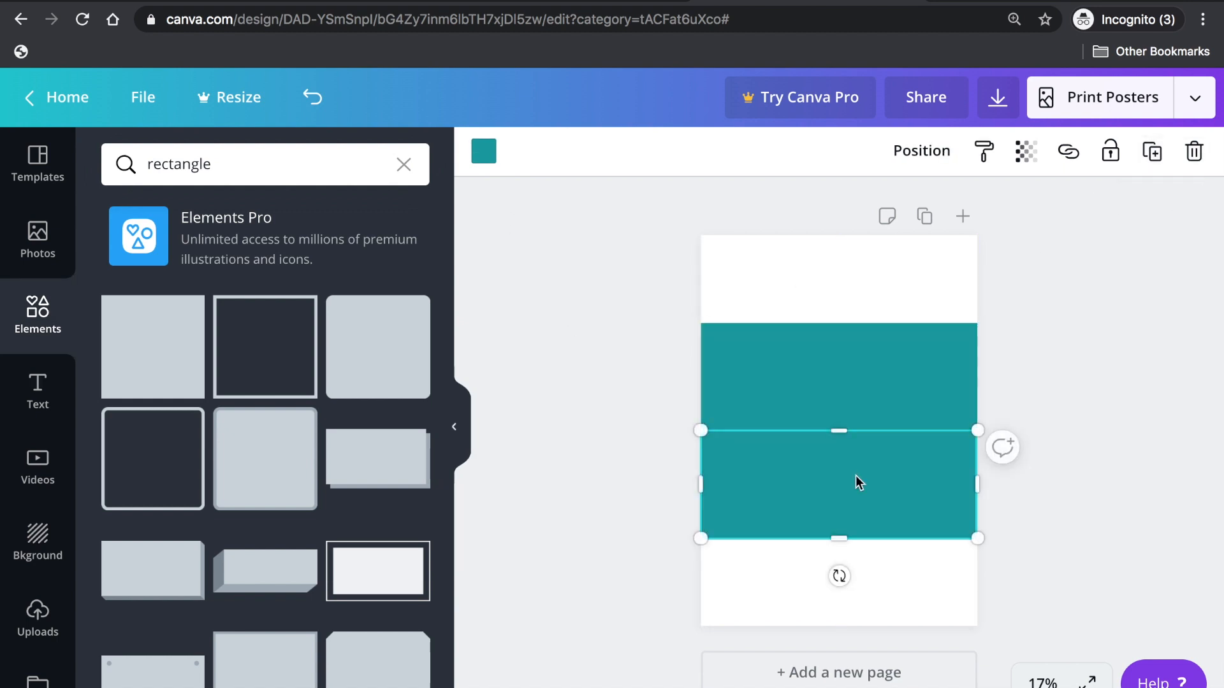
left_click(1152, 153)
left_click_drag(910, 483, 895, 584)
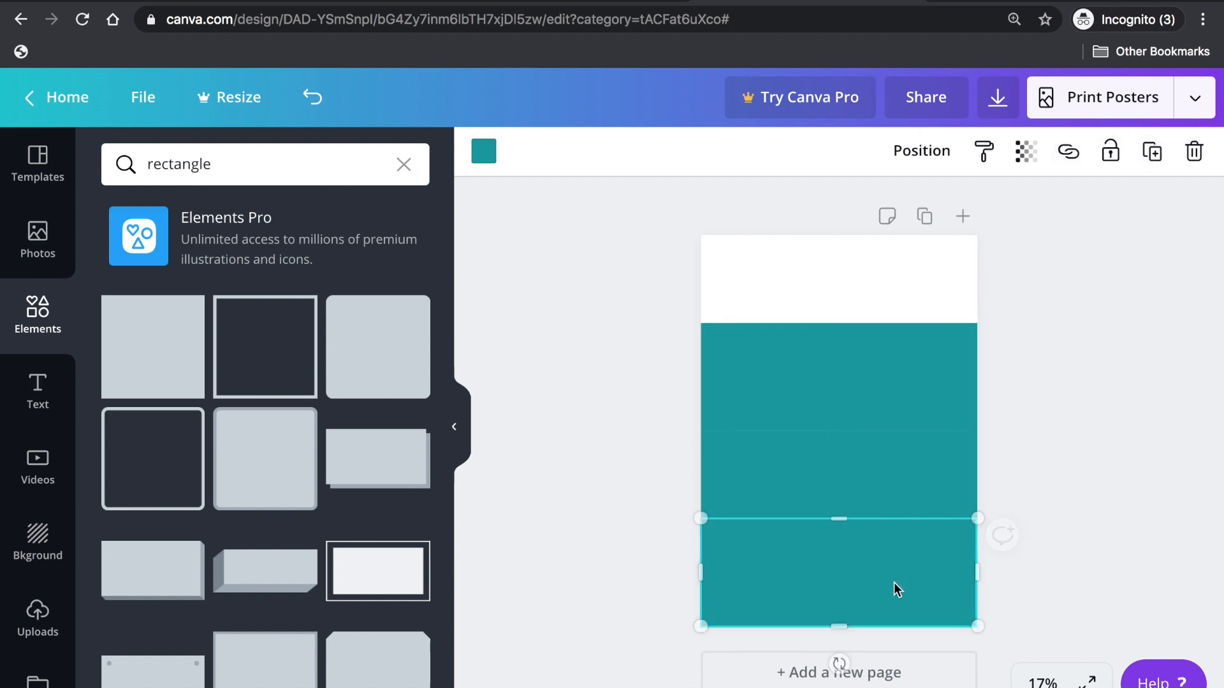
- Color the lowest band orange and shift the other two bands up so all three stack without overlapping
left_click(481, 159)
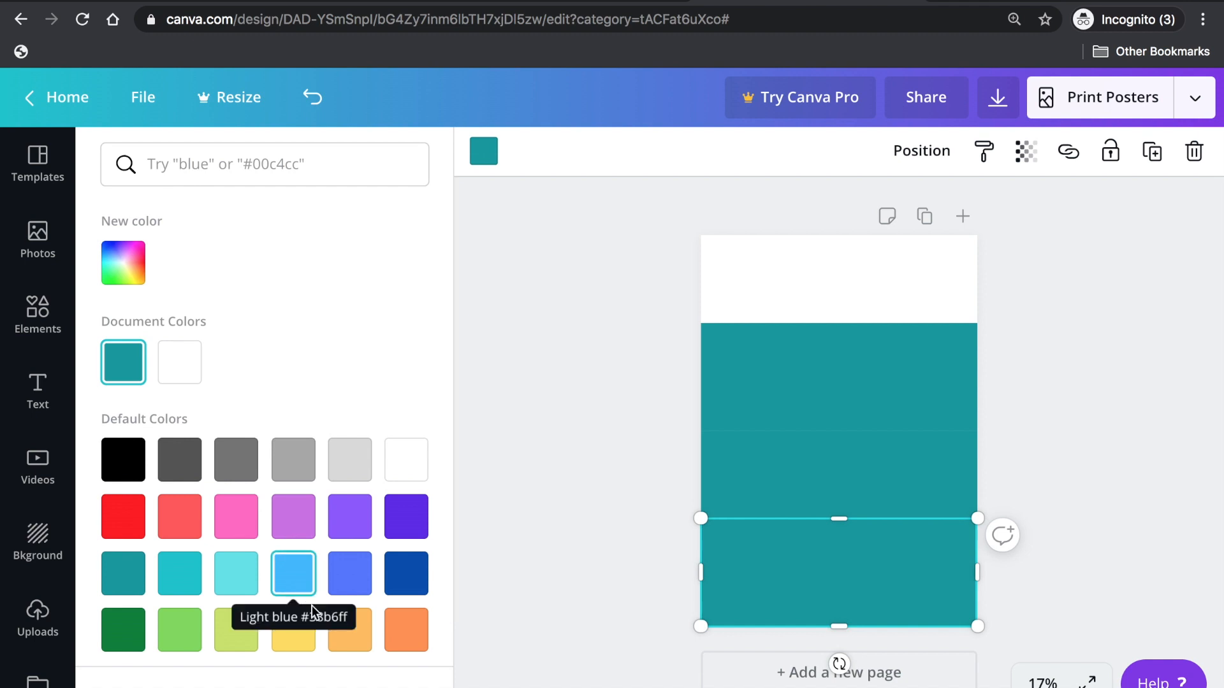
left_click(406, 630)
mouse_move(894, 495)
left_mouse_down()
mouse_move(894, 459)
mouse_move(893, 477)
left_mouse_up()
mouse_move(871, 355)
left_mouse_down()
mouse_move(871, 324)
mouse_move(873, 345)
left_mouse_up()
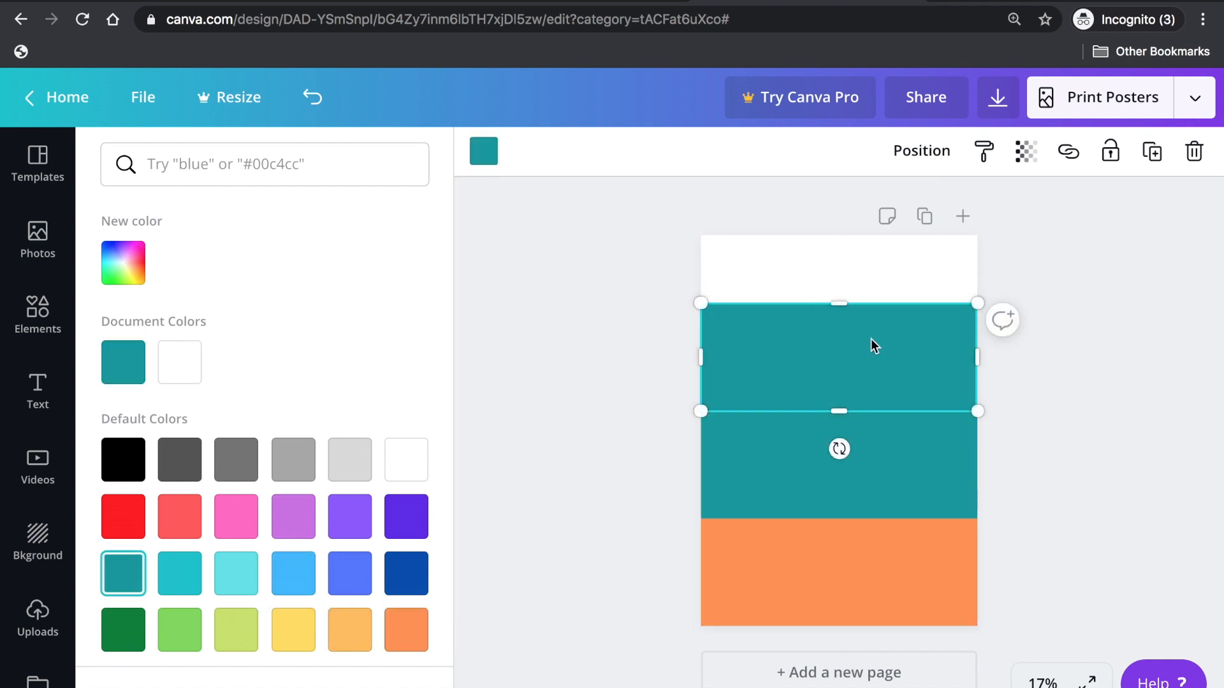
- Color the uppermost band coral red and deselect it
scroll(350, 510, "down", 1)
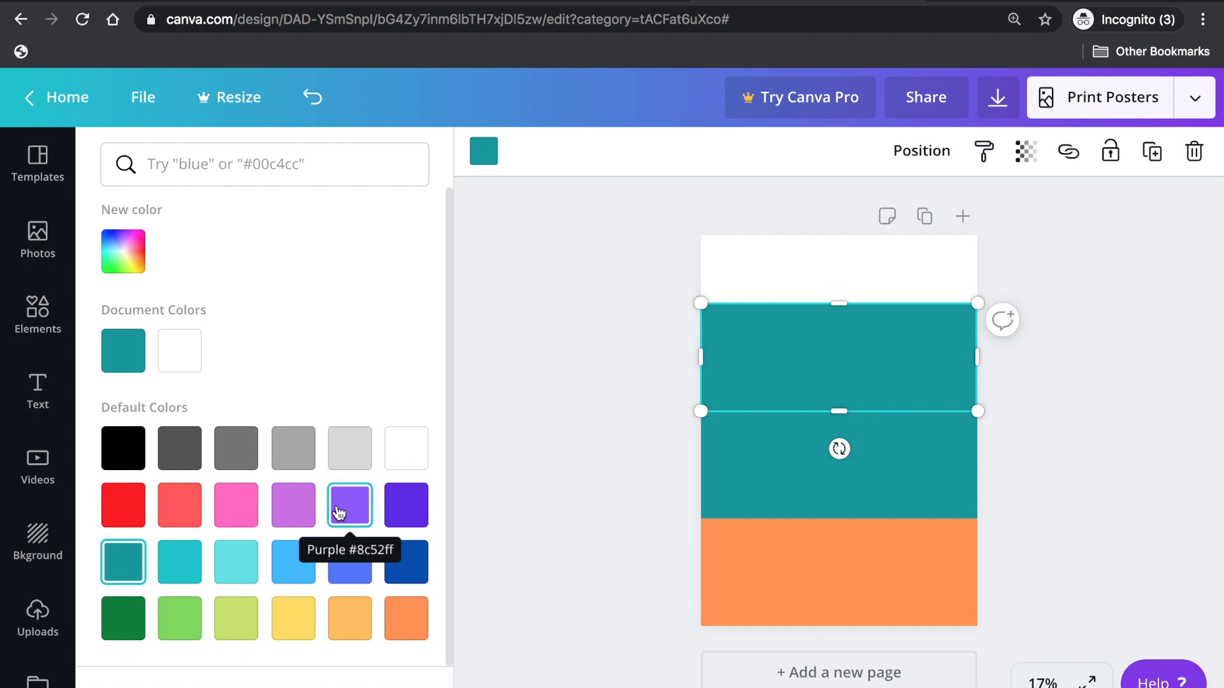
left_click(178, 517)
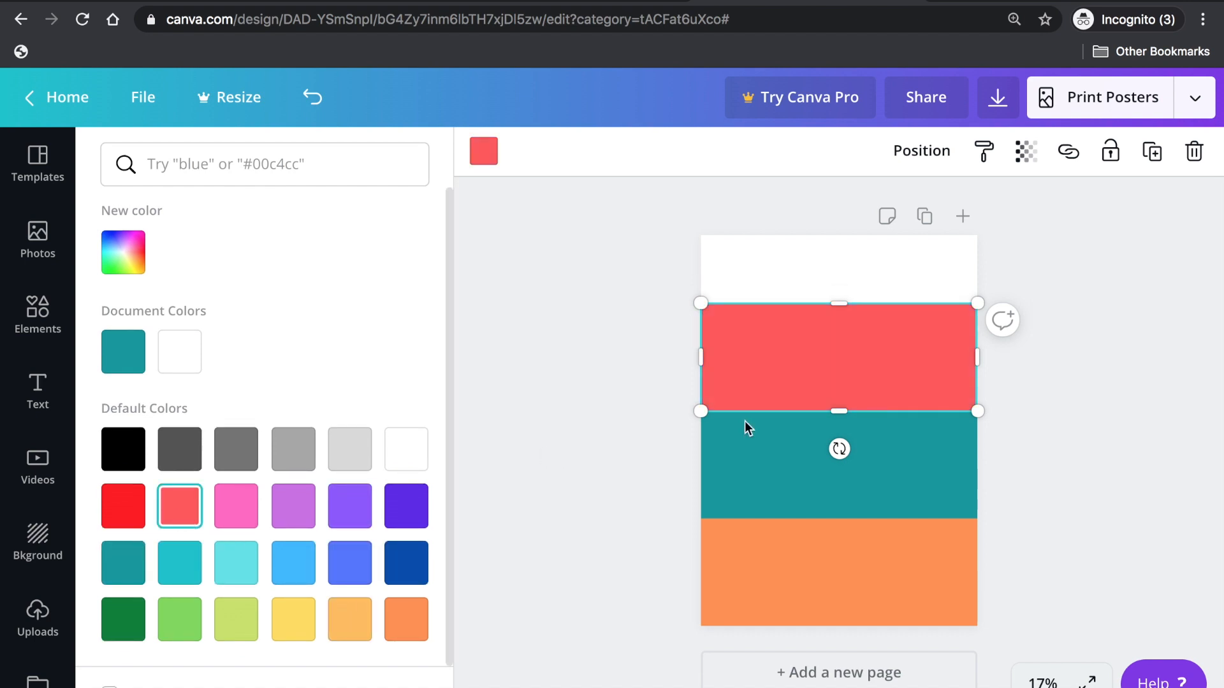
left_click(1129, 422)
left_click(1070, 274)
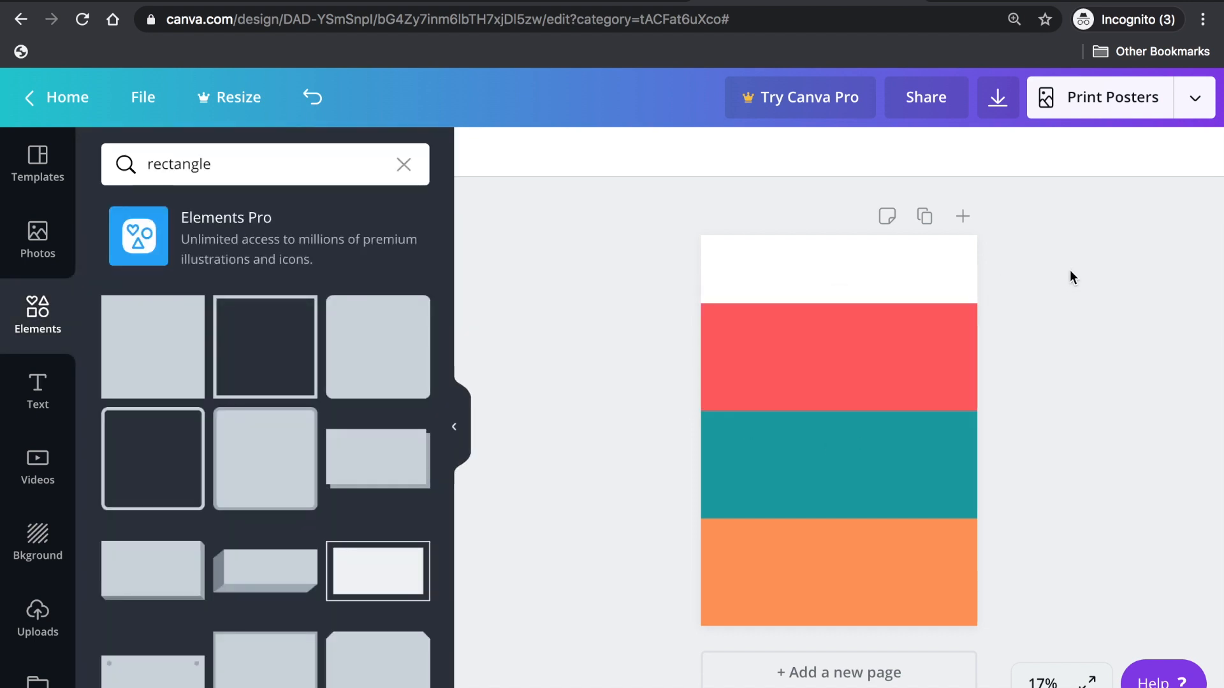
- Clear the element search and add a heading text box to the poster
left_click(403, 164)
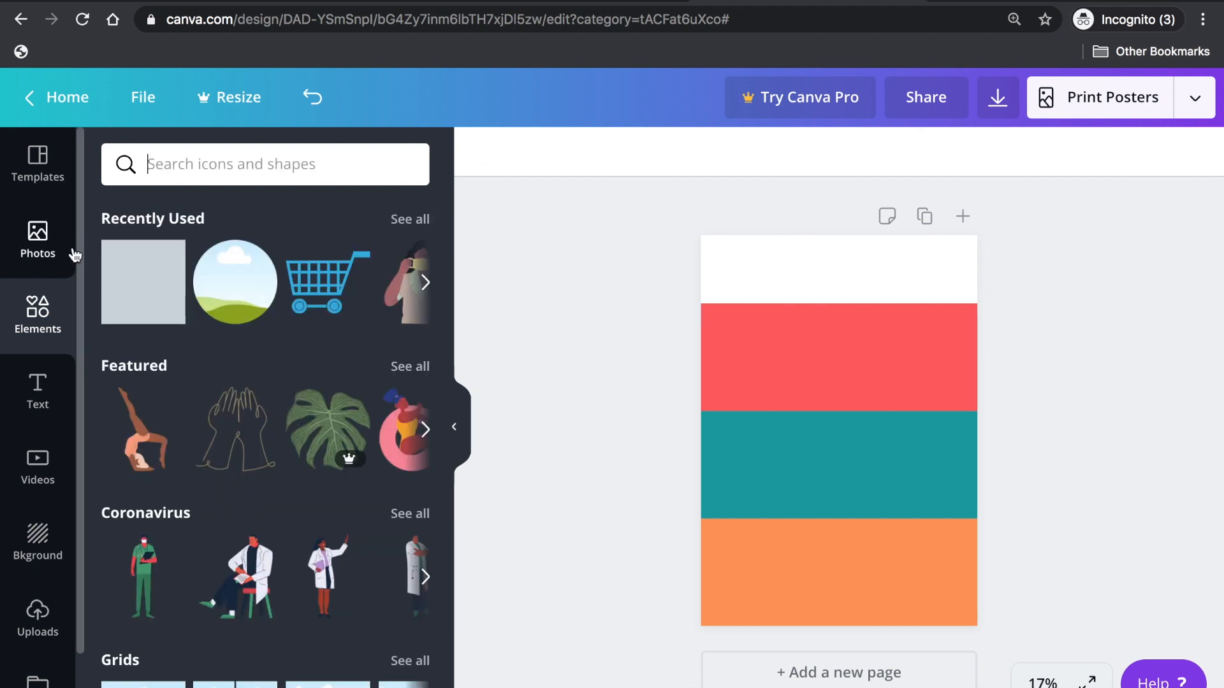
left_click(42, 392)
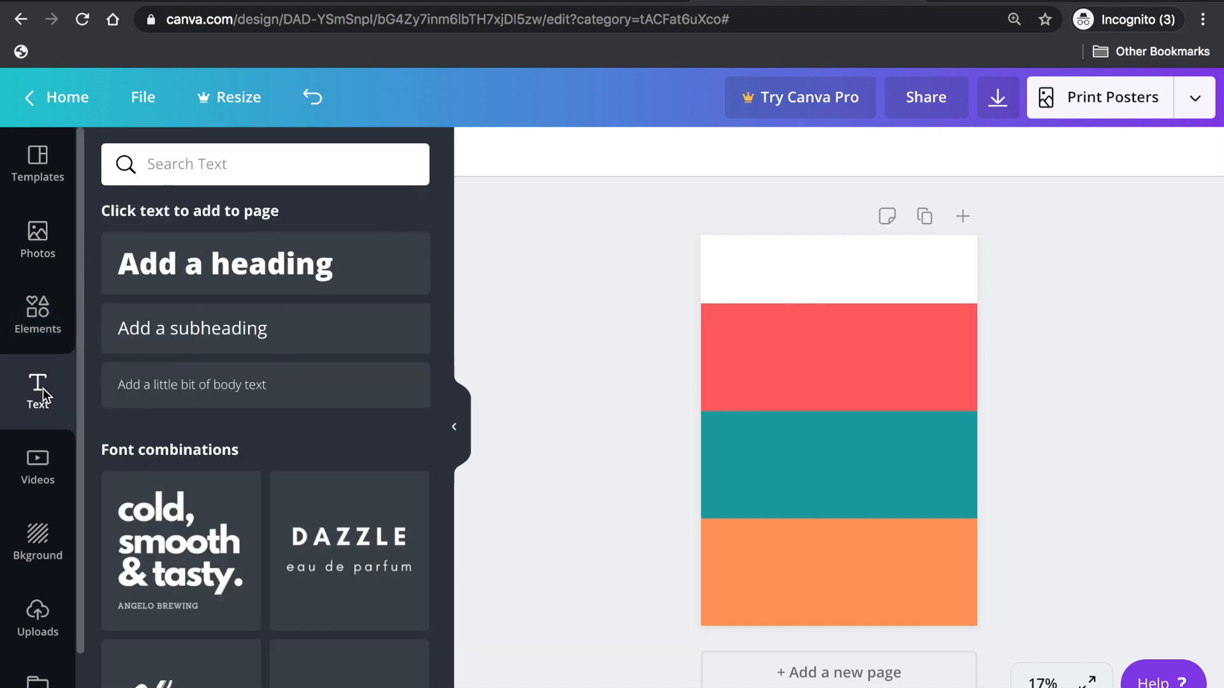
left_click(231, 271)
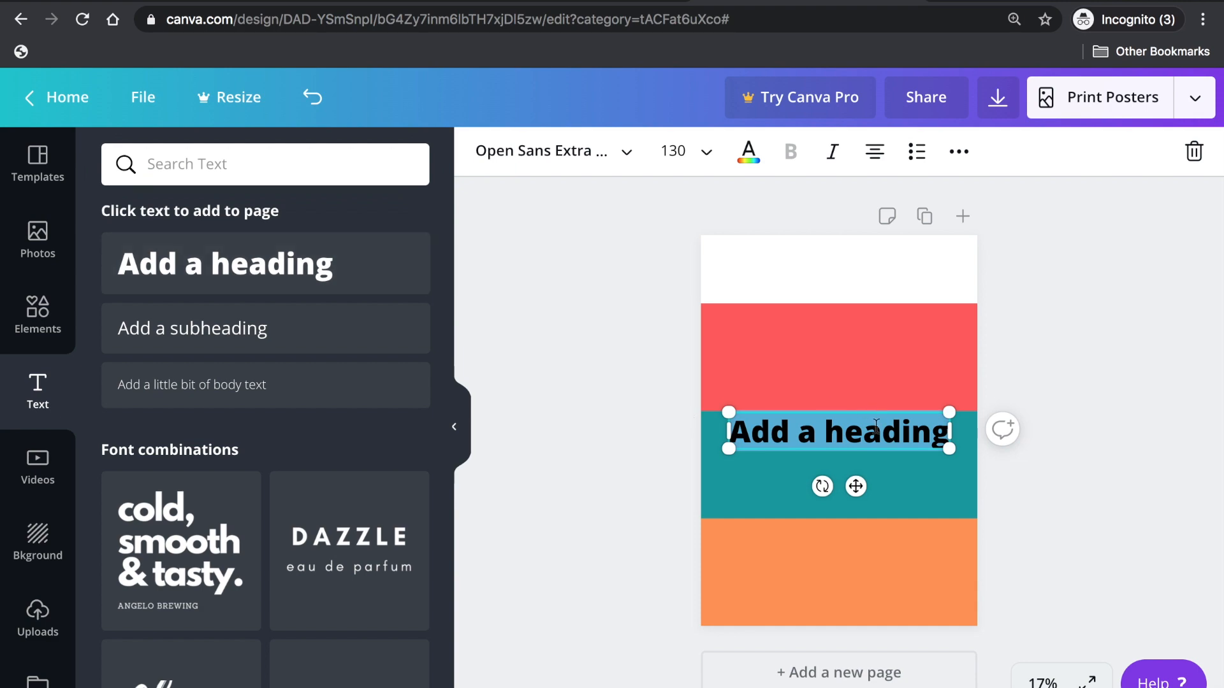
- Copy the title "How can you empower women in the workplace?" from the Google Docs article into the Canva heading
left_click(363, 1)
scroll(519, 340, "up", 8)
left_click_drag(445, 346, 262, 314)
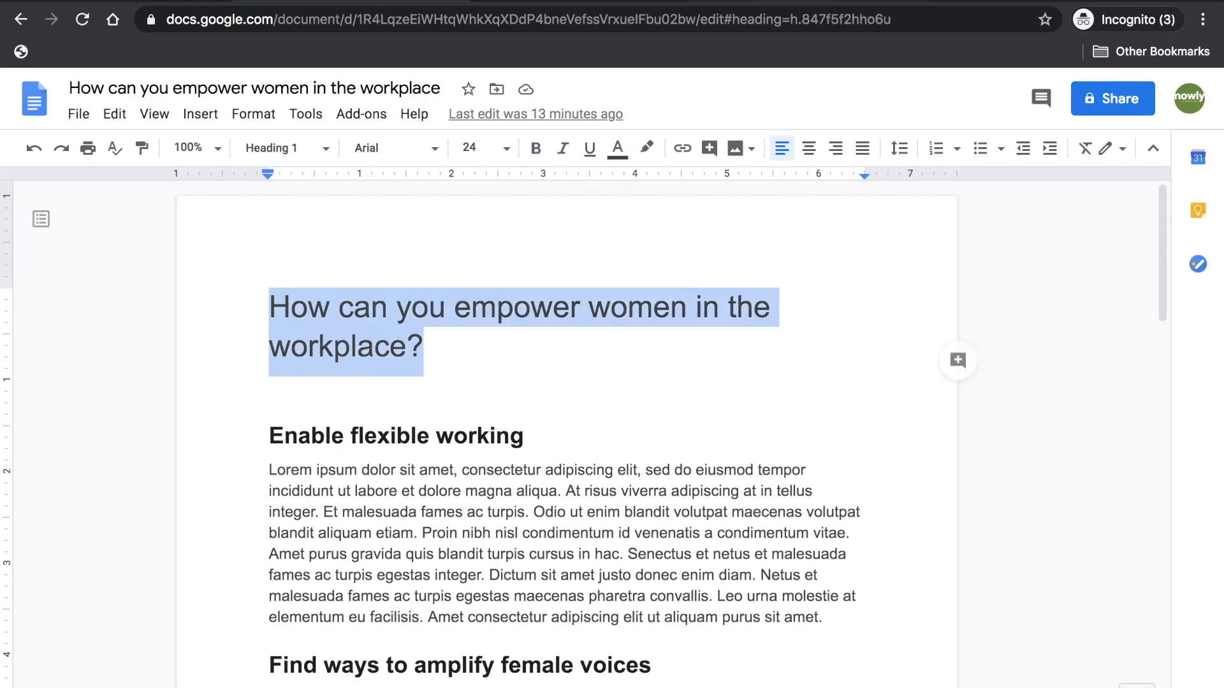
key("ctrl+c")
key("ctrl+Tab")
key("ctrl+v")
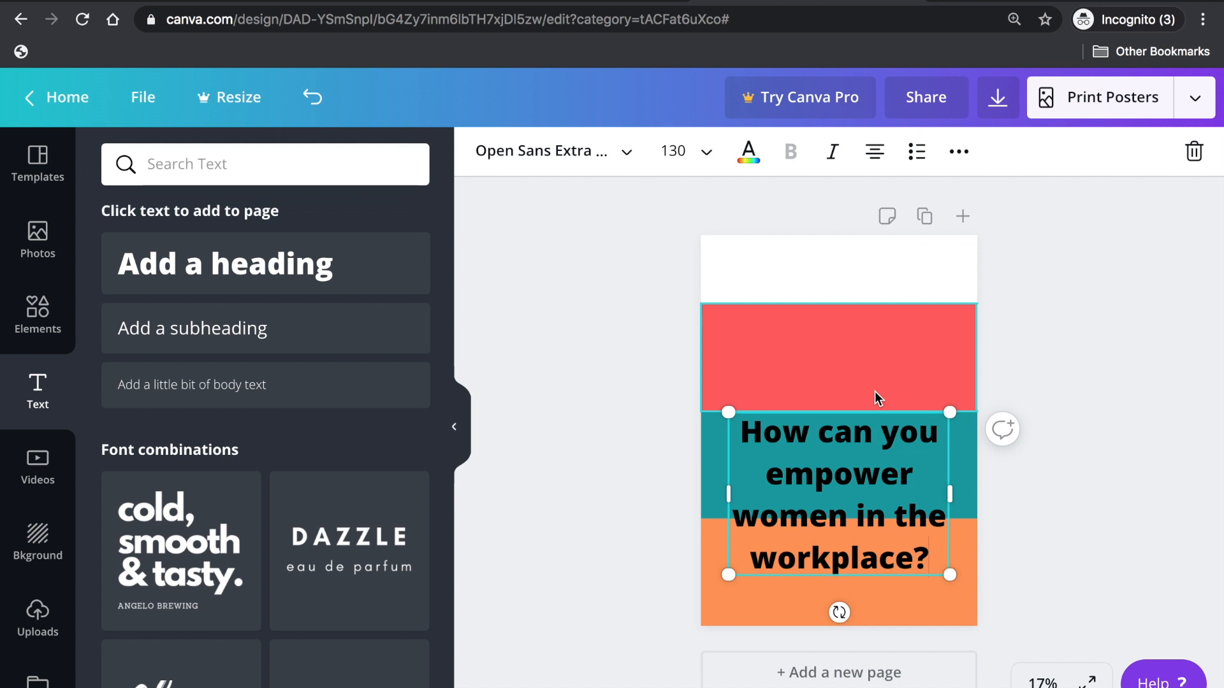
- Set the heading's font size to 48 and move it into the white strip above the coral band
left_click(705, 152)
scroll(710, 525, "down", 5)
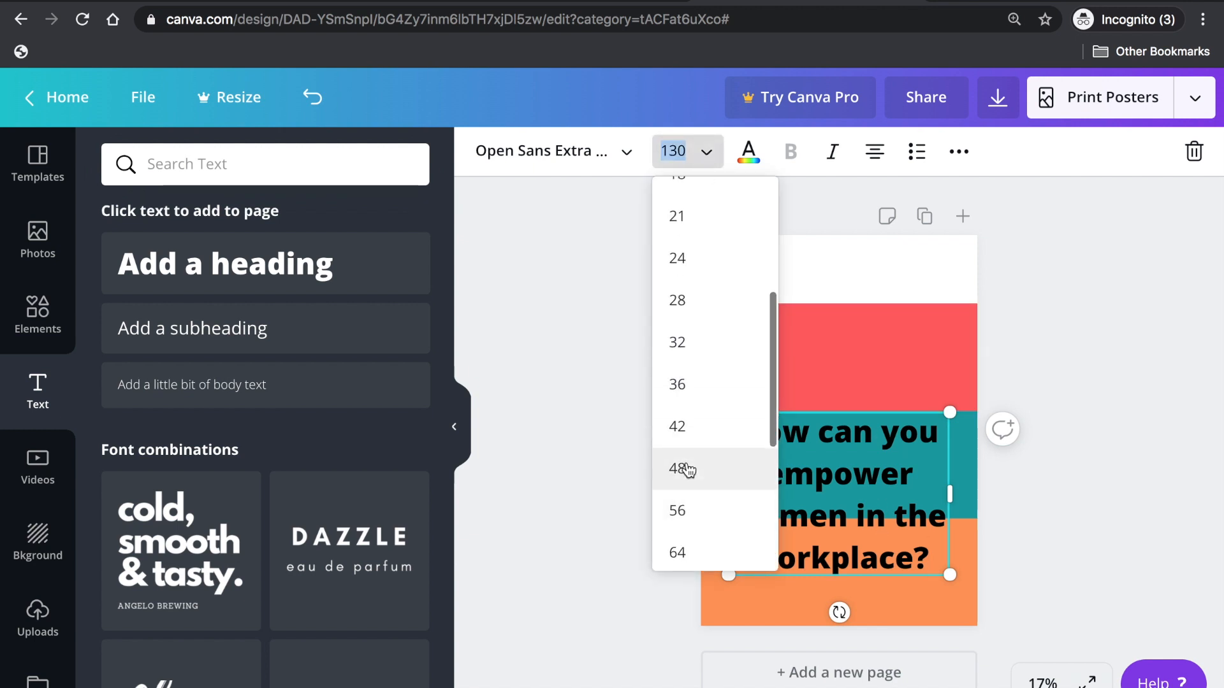
left_click(686, 471)
left_click_drag(870, 413, 864, 261)
- Split the heading onto two lines, set its font size to 64 and nudge it up within the white strip
key("Return")
key("ctrl+a")
left_click(668, 151)
left_click(716, 456)
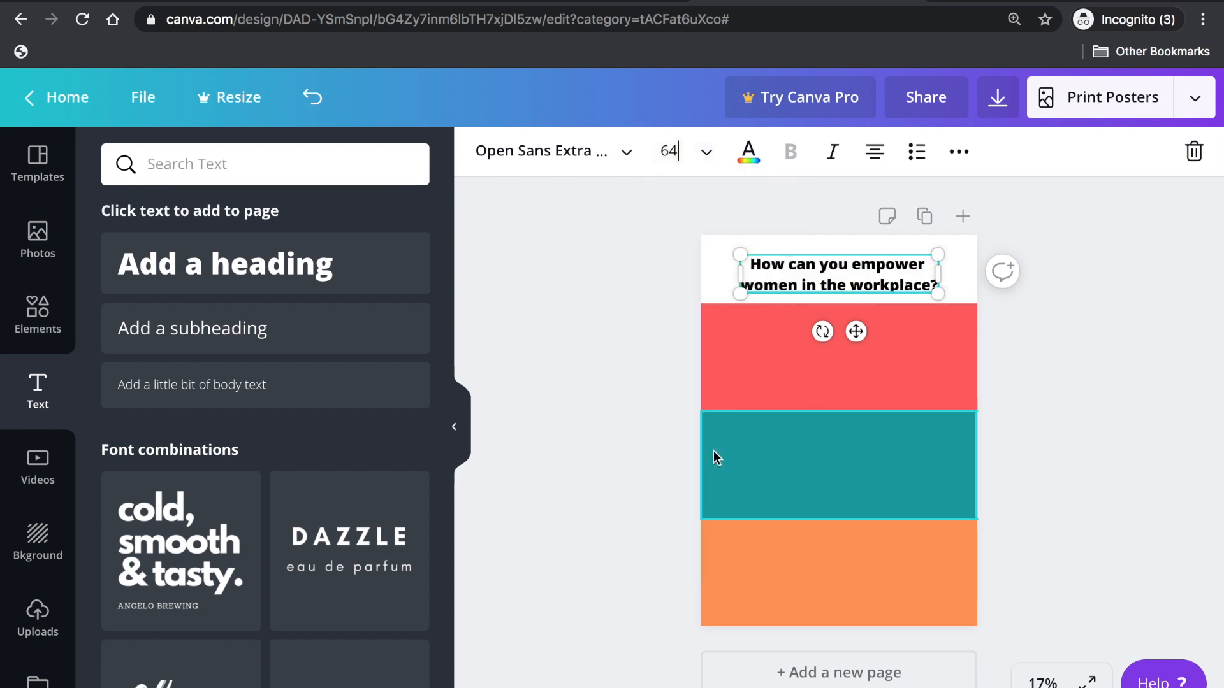
left_click_drag(863, 254, 864, 250)
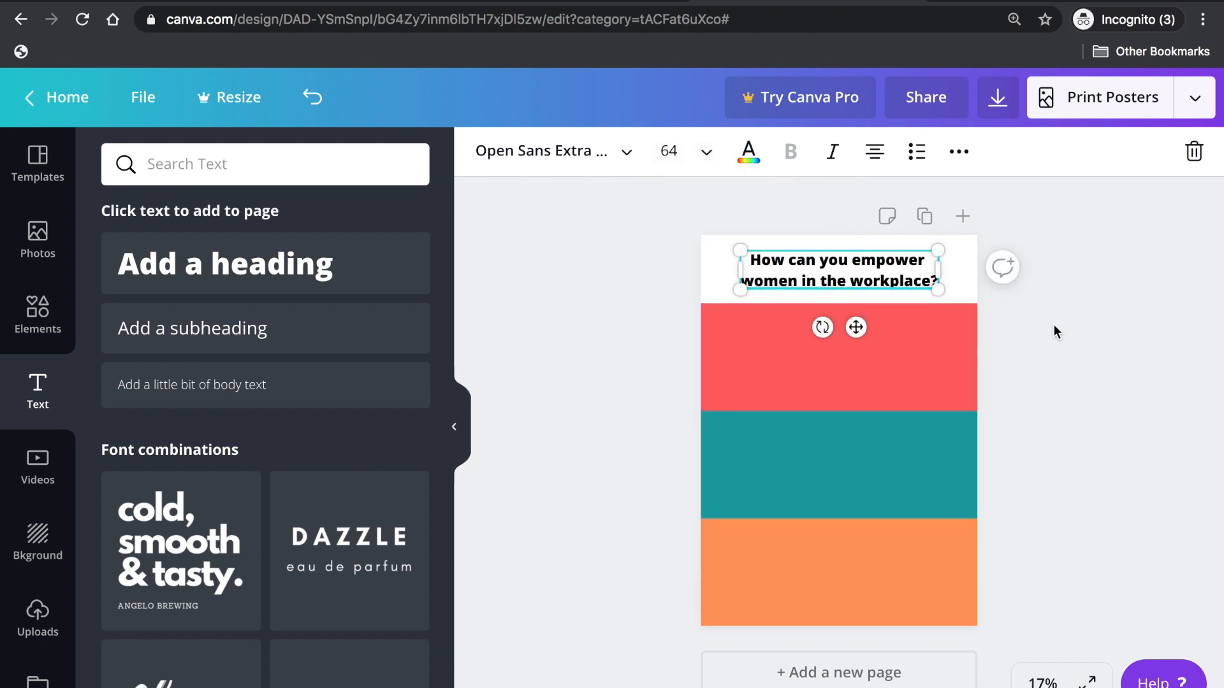
left_click(1054, 325)
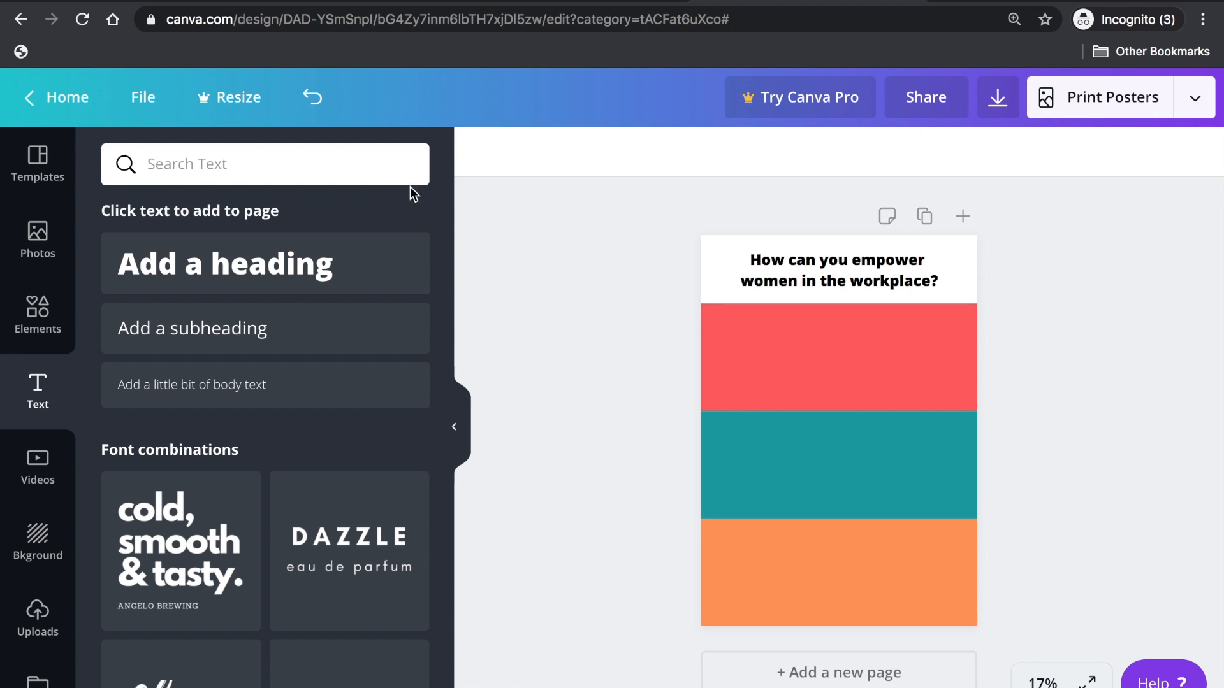
- Add a subheading reading "Enable flexible working", copied from the Google Docs article, and place it inside the coral band near its top edge
left_click(303, 335)
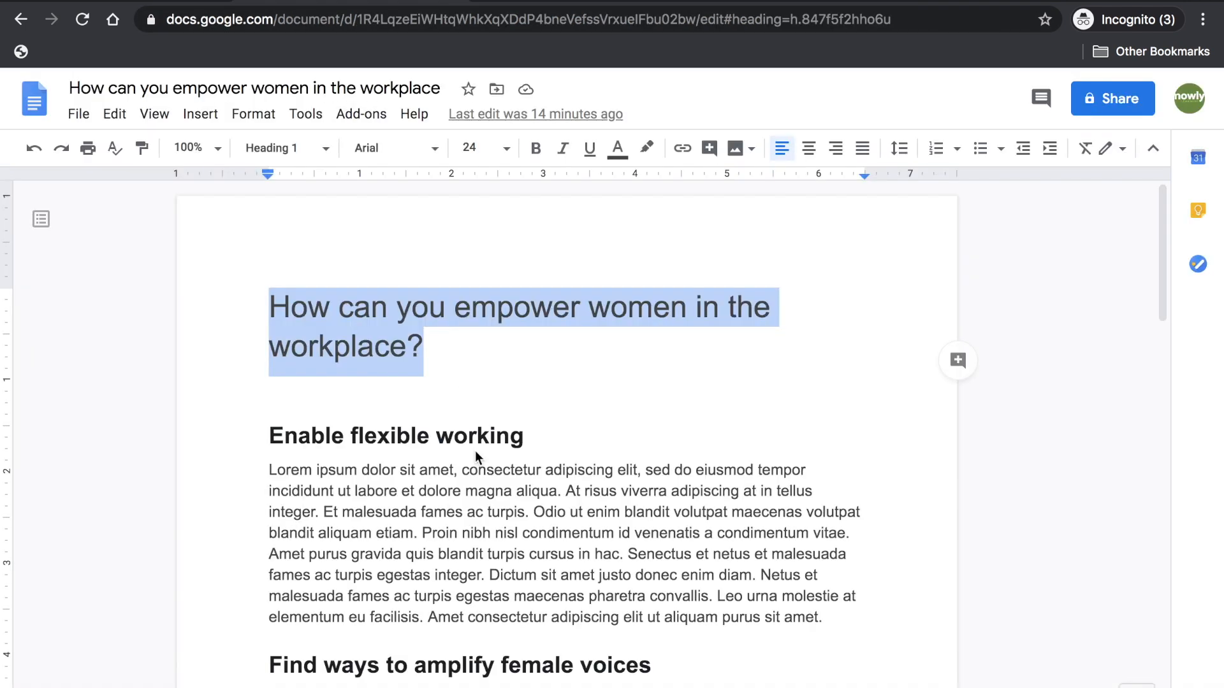
left_click_drag(530, 442, 264, 437)
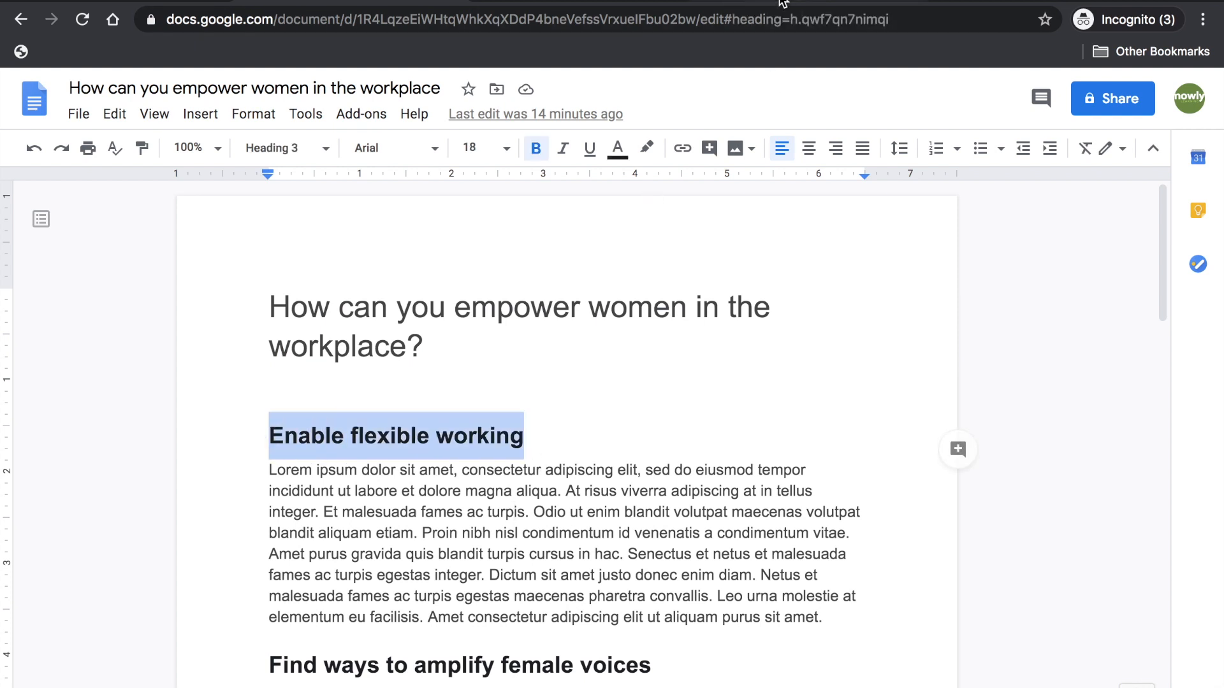
left_click(783, 3)
key("super+v")
left_click_drag(825, 419, 794, 316)
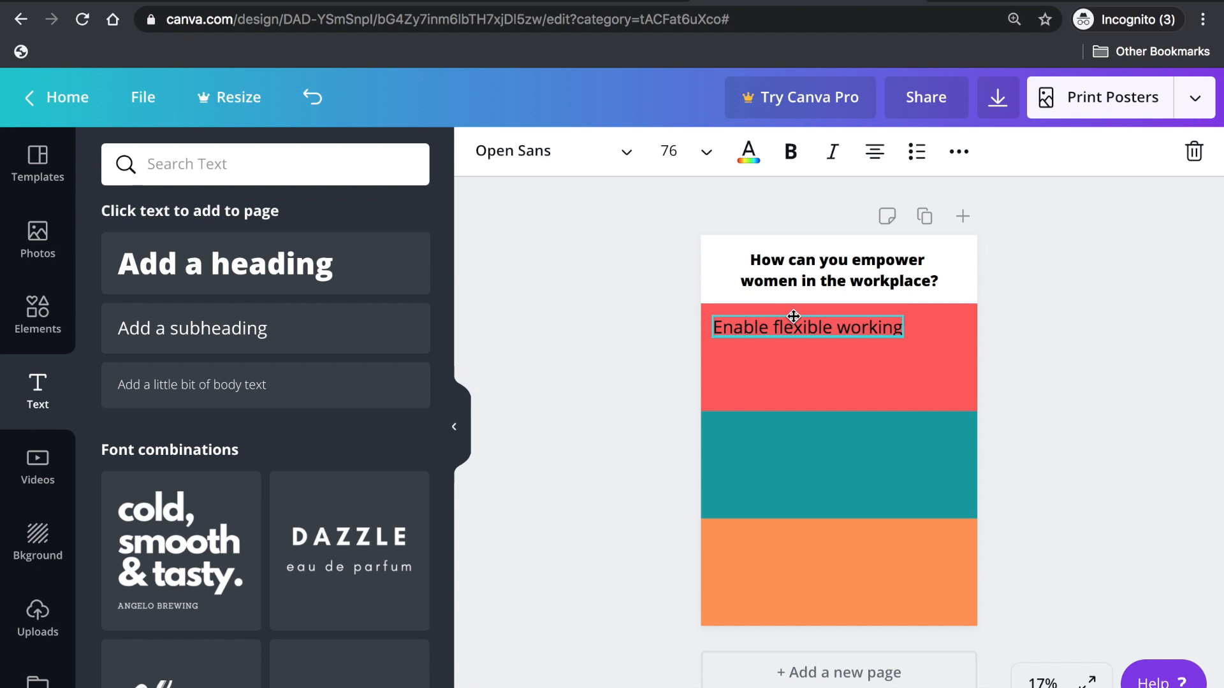
- Set the coral band subheading's font size to 48 and its text colour to white
left_click(705, 152)
scroll(711, 475, "down", 3)
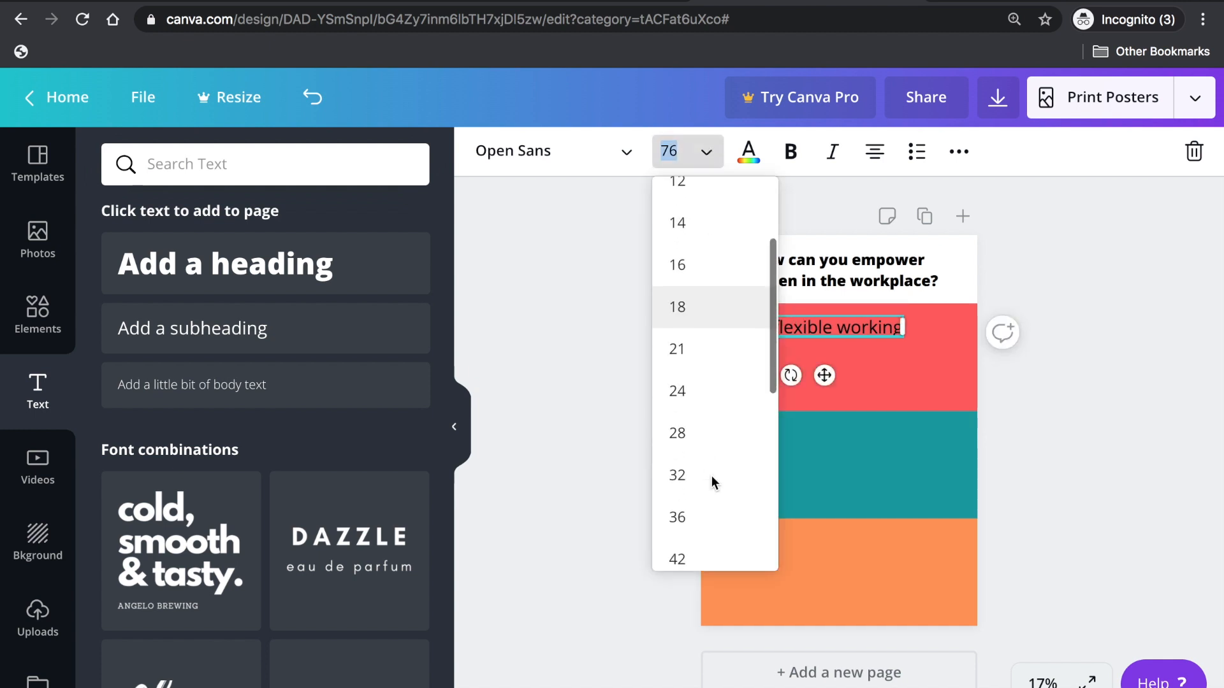
scroll(708, 497, "down", 2)
left_click(696, 416)
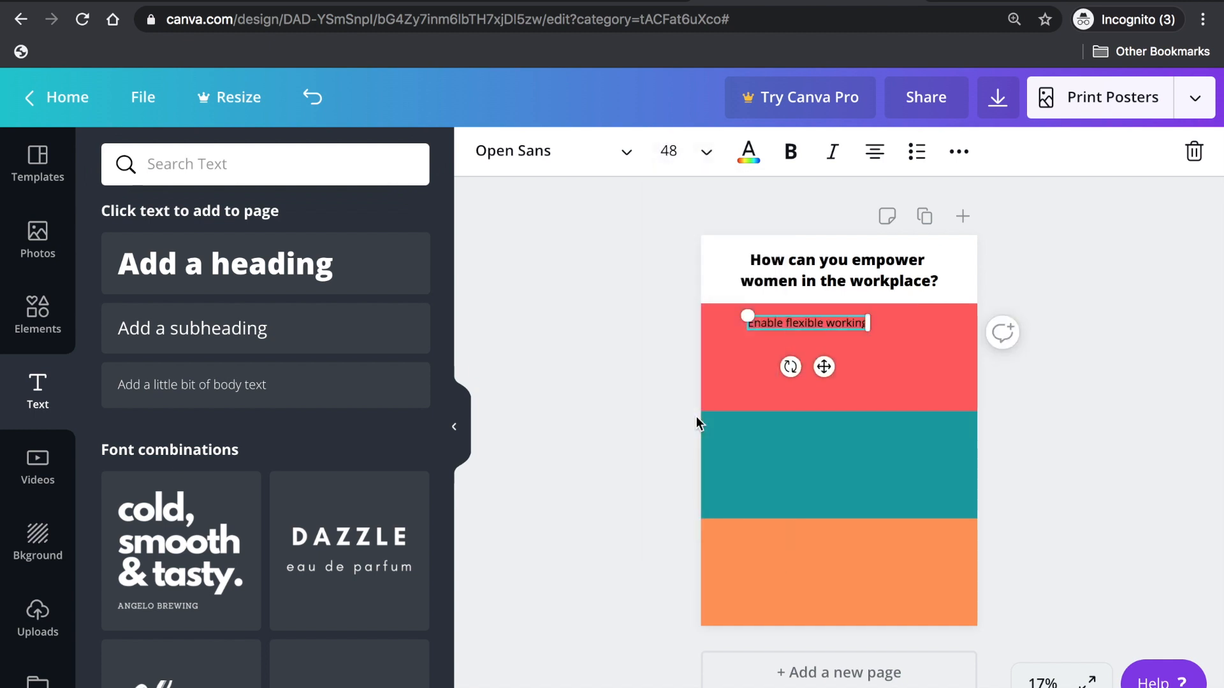
left_click(748, 151)
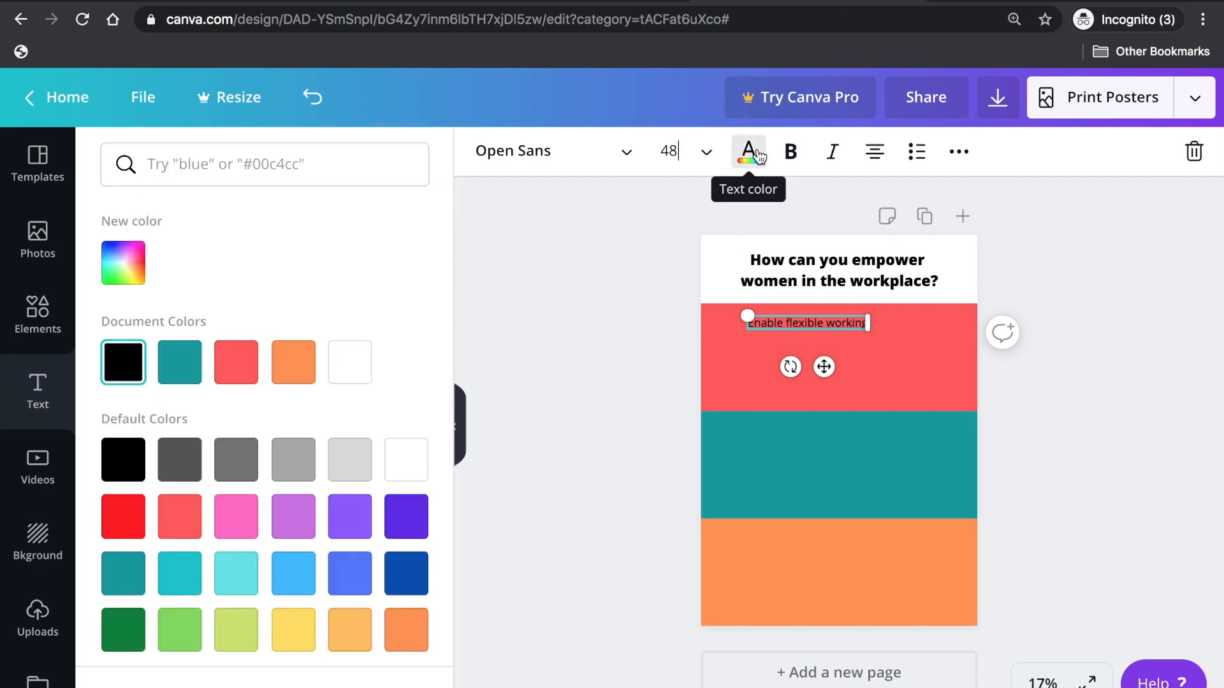
left_click(355, 361)
key("Escape")
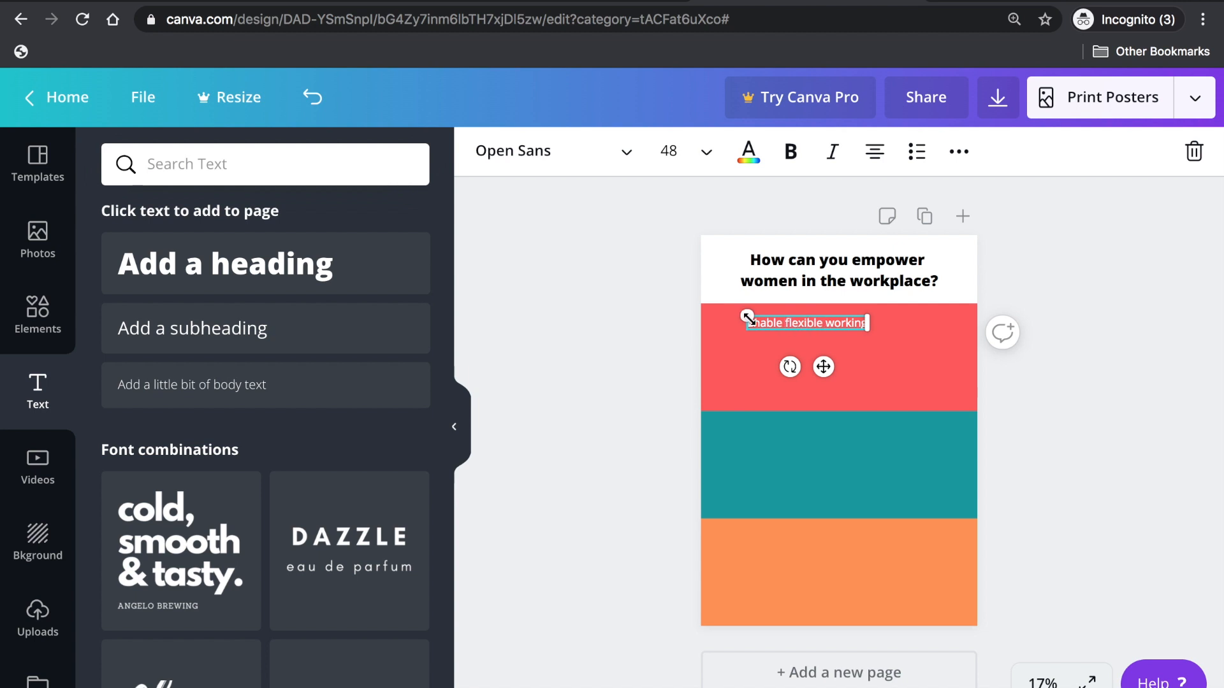
- Move the "Enable flexible working" subheading to the upper-left corner of the coral band and deselect it
left_click(815, 341)
left_click_drag(823, 322, 789, 321)
left_click(1069, 381)
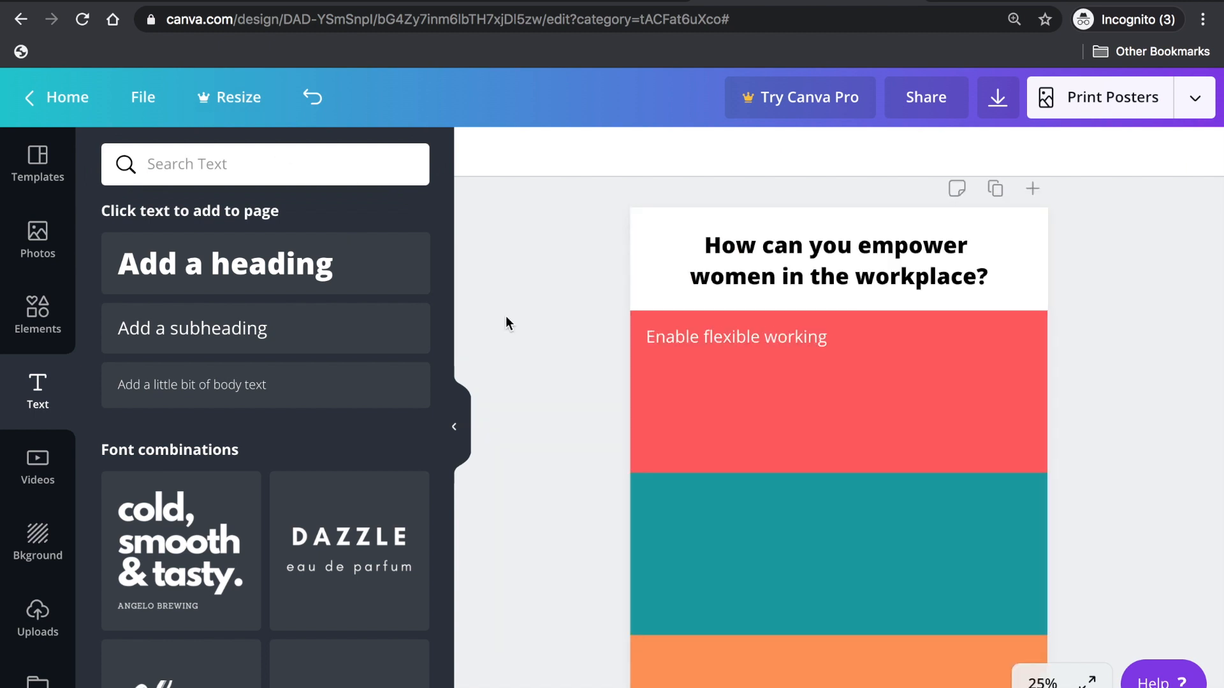
- Add a body text box to the poster and set its font size to 21
left_click(243, 389)
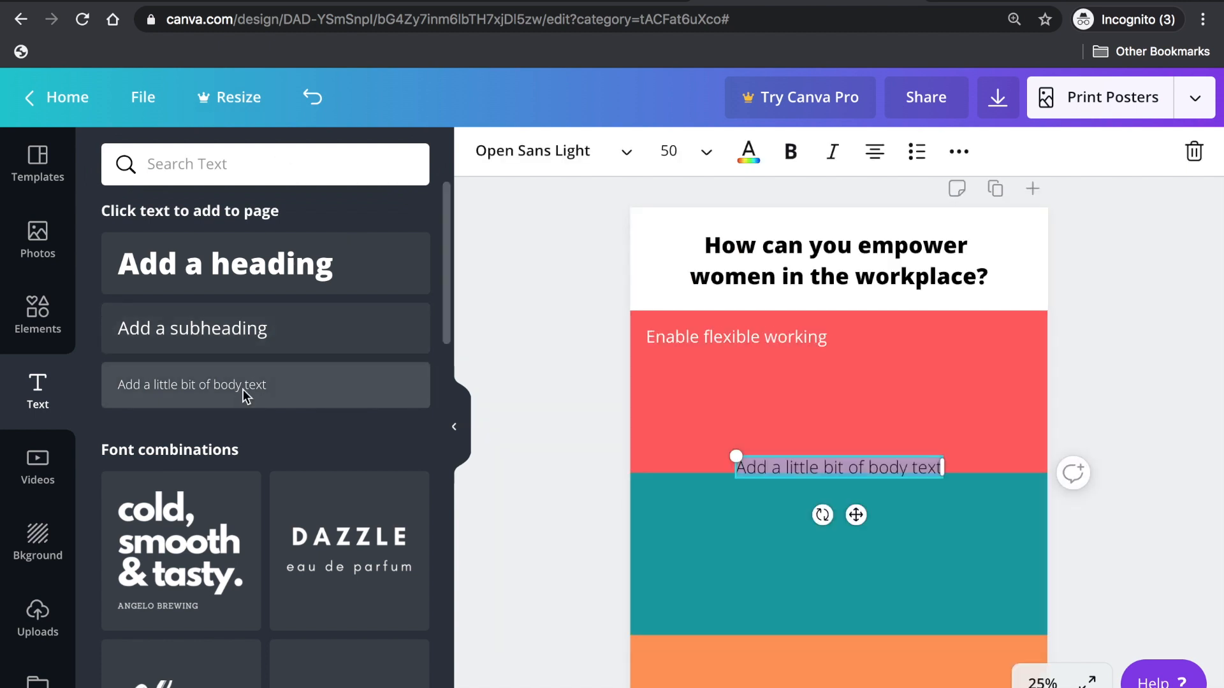
left_click(703, 156)
scroll(716, 416, "down", 1)
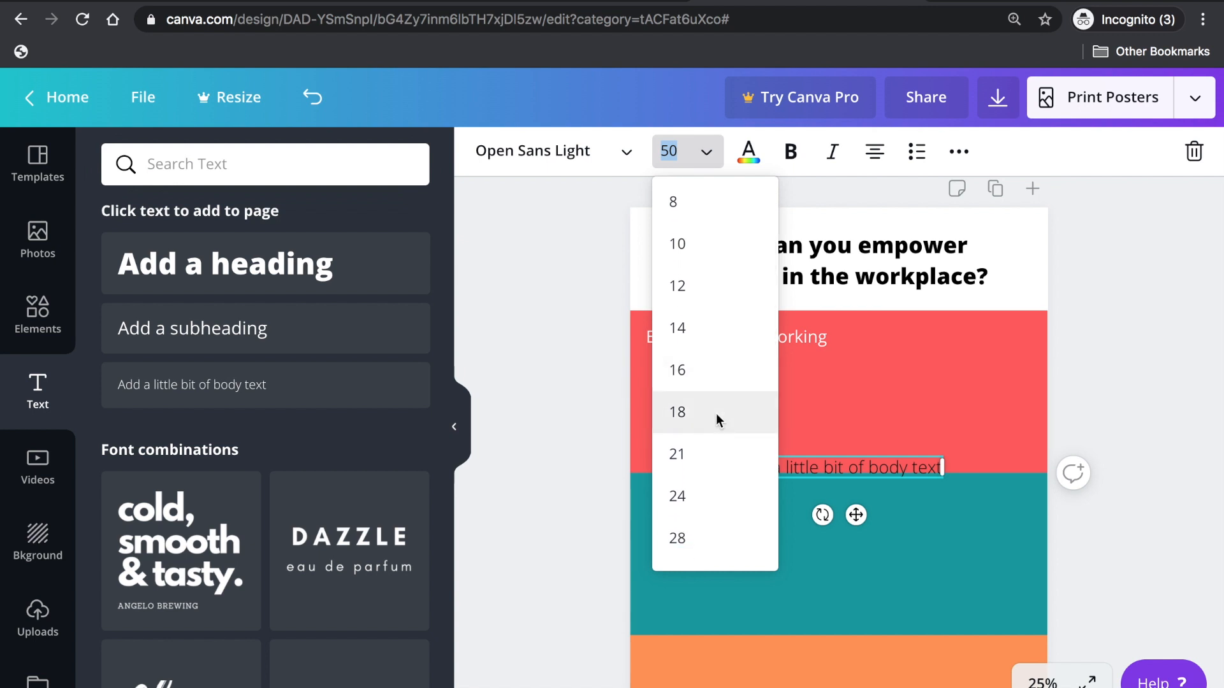
left_click(694, 472)
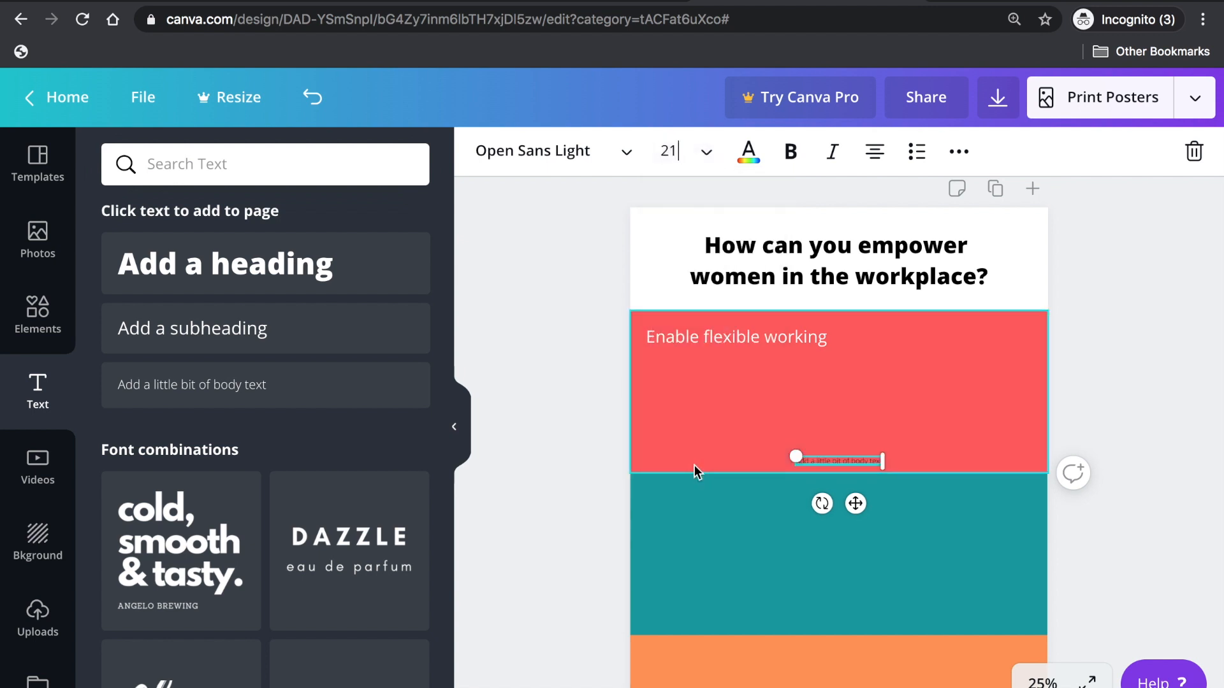
- Replace the body placeholder with the paragraph under "Enable flexible working" copied from the Google Docs article
left_click(373, 3)
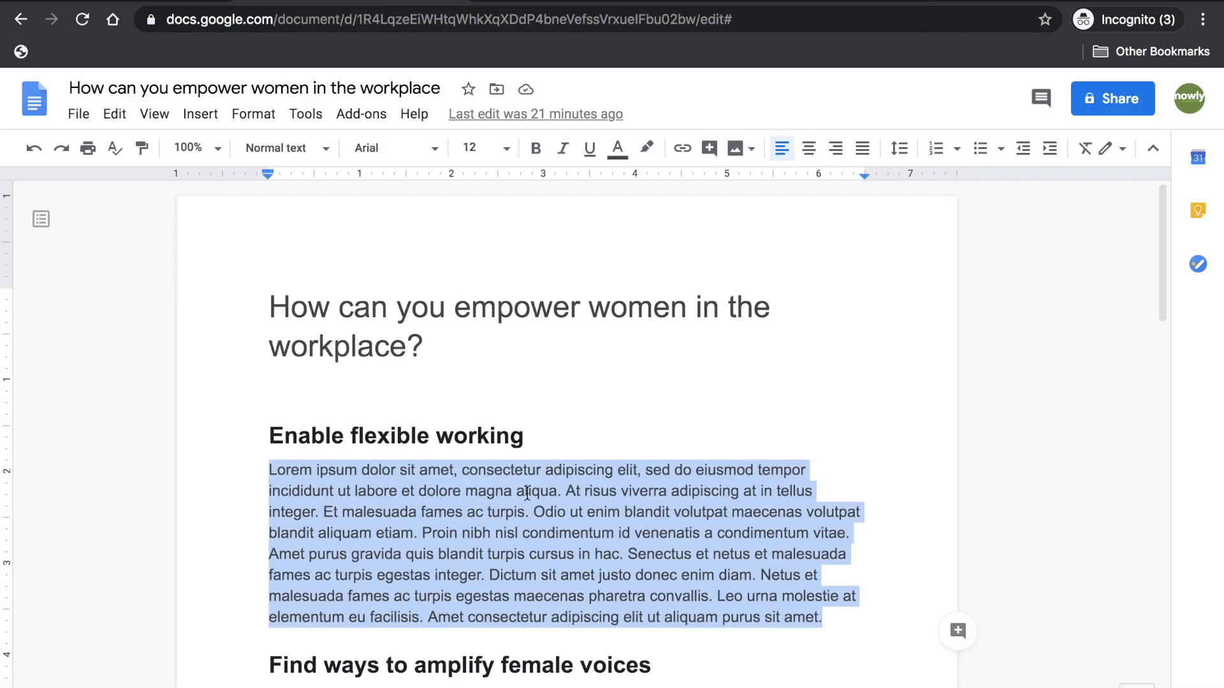
left_click(788, 5)
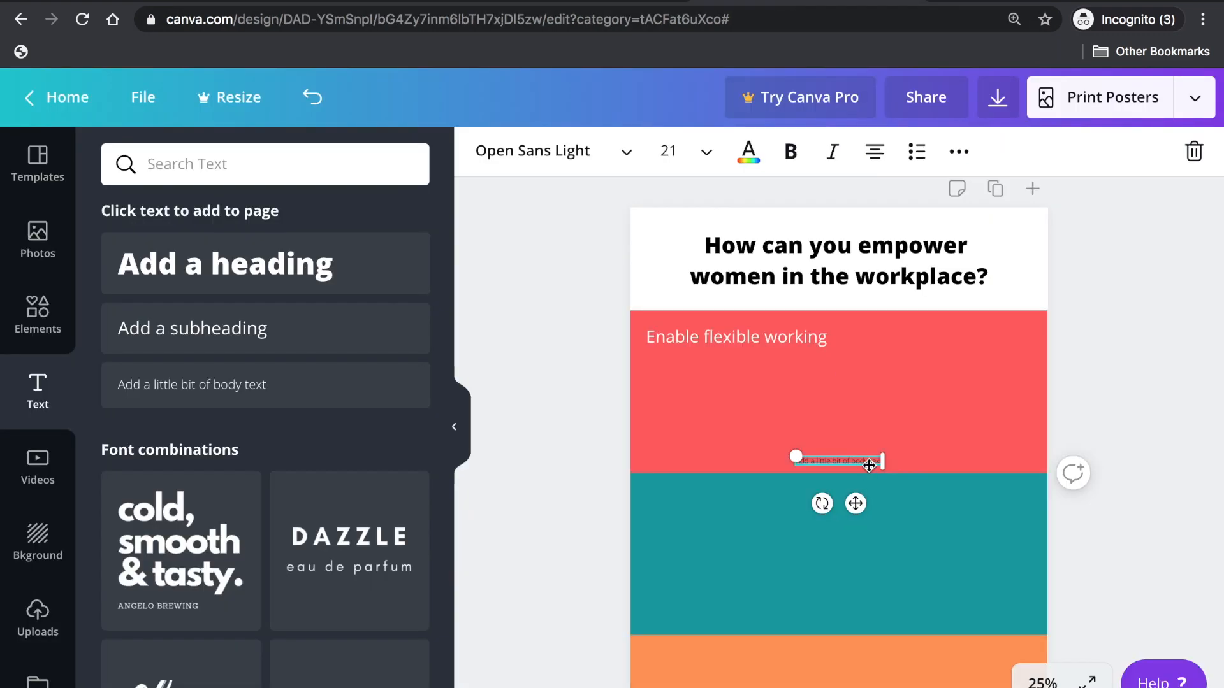
key("ctrl+v")
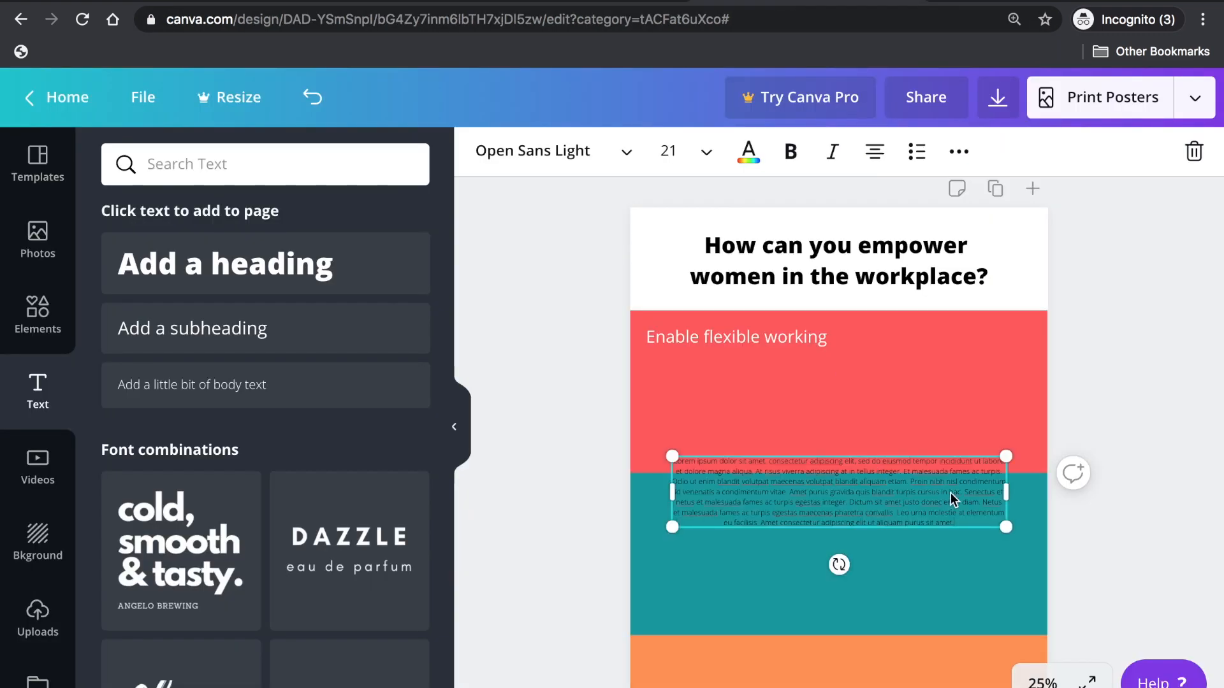
- Narrow the paragraph box to a little over half the poster's width and move it directly beneath the coral band's subheading
left_click_drag(1007, 493, 906, 508)
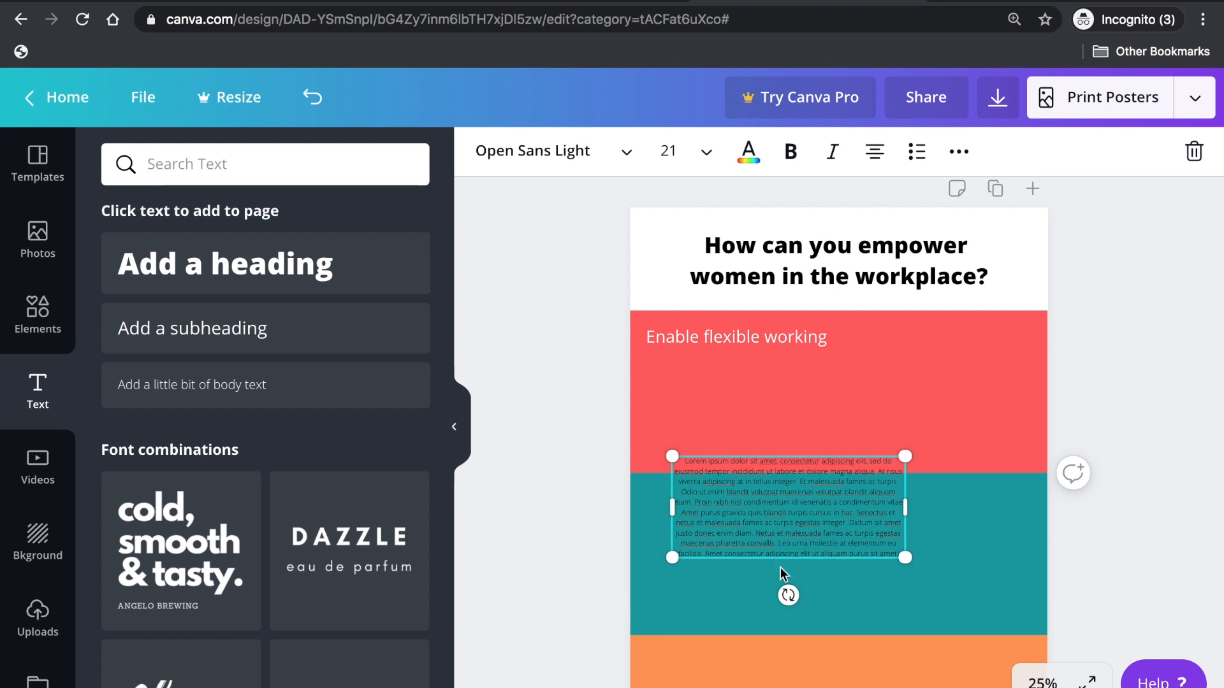
left_click_drag(781, 560, 755, 457)
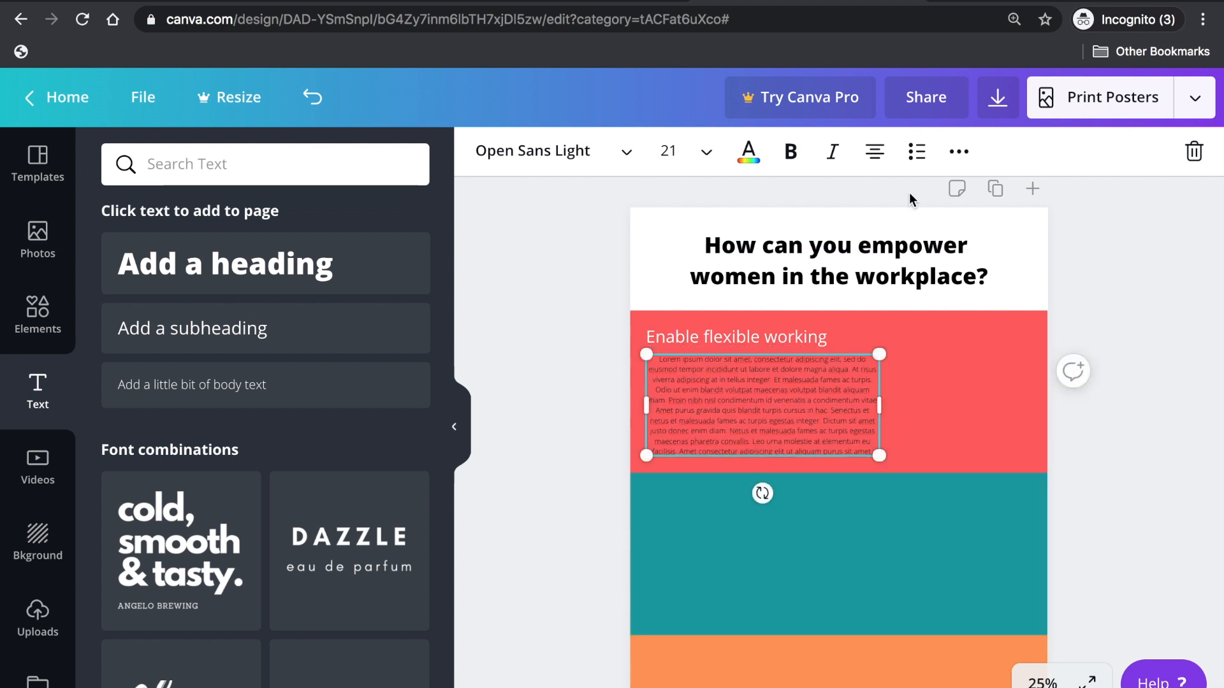
- Left-align the coral band's paragraph and set its text colour to white
left_click(875, 163)
left_click(1137, 286)
left_click(759, 419)
left_click(758, 419)
left_click(749, 153)
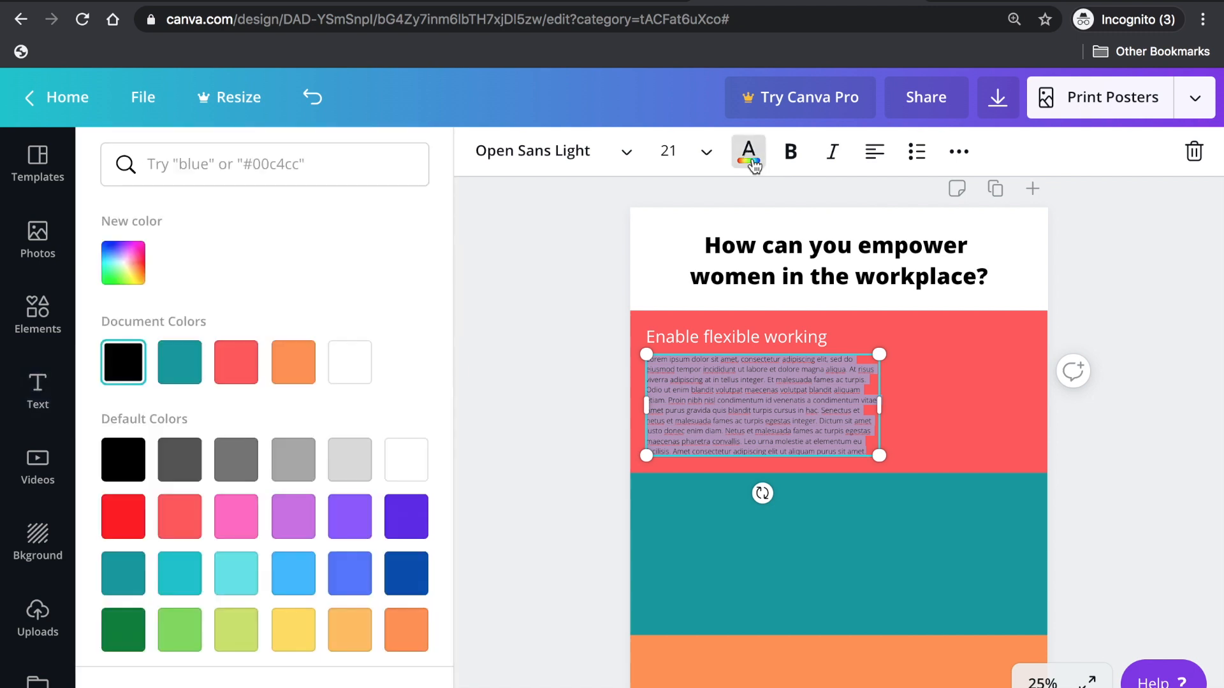
left_click(350, 362)
left_click(1172, 424)
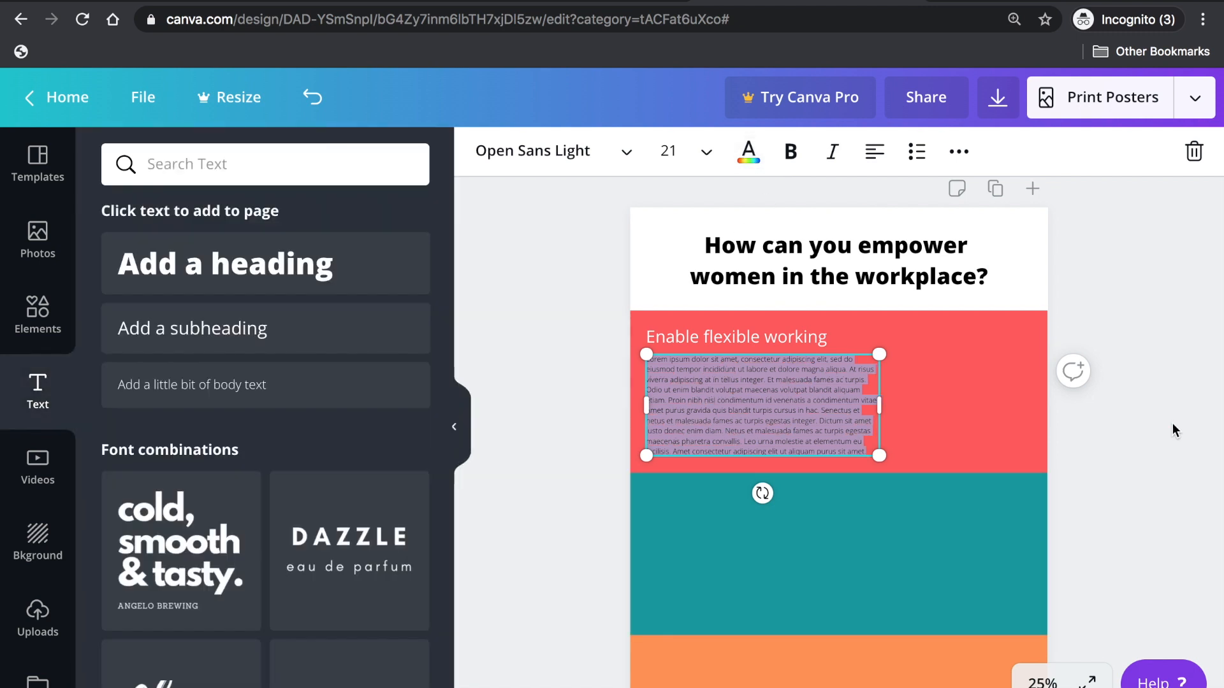
left_click(1053, 287)
- Duplicate the coral band's paragraph and place the copy in the right half of the teal band
left_click(790, 401)
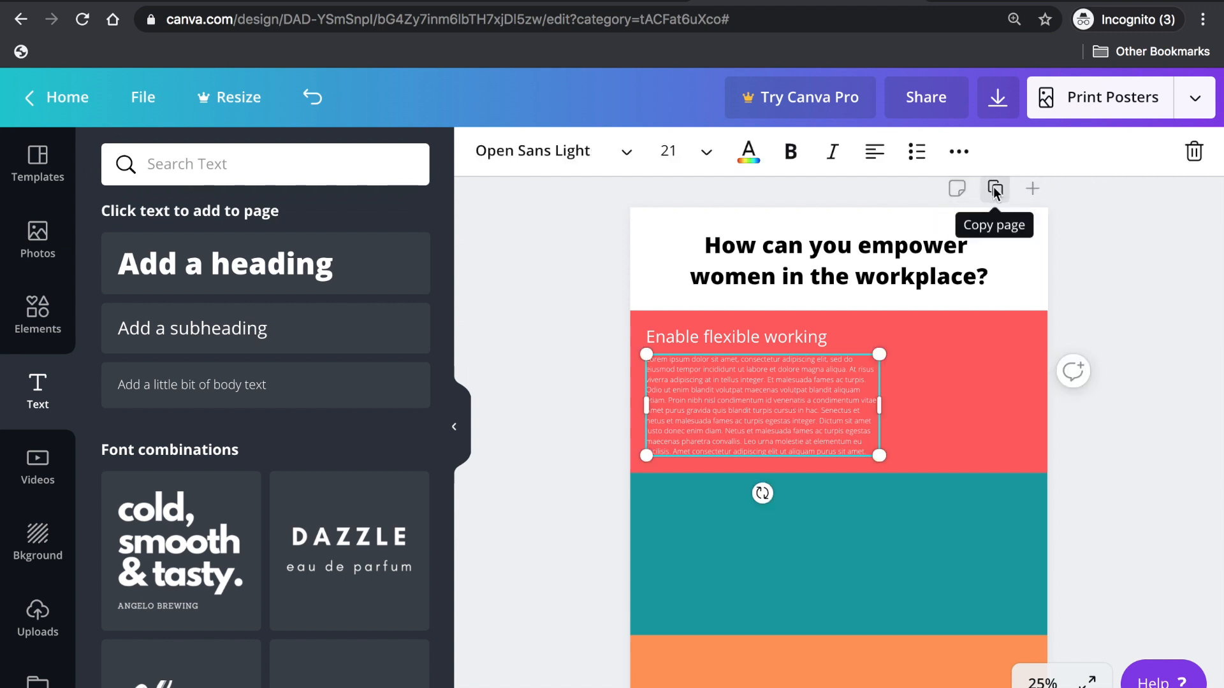
left_click(961, 156)
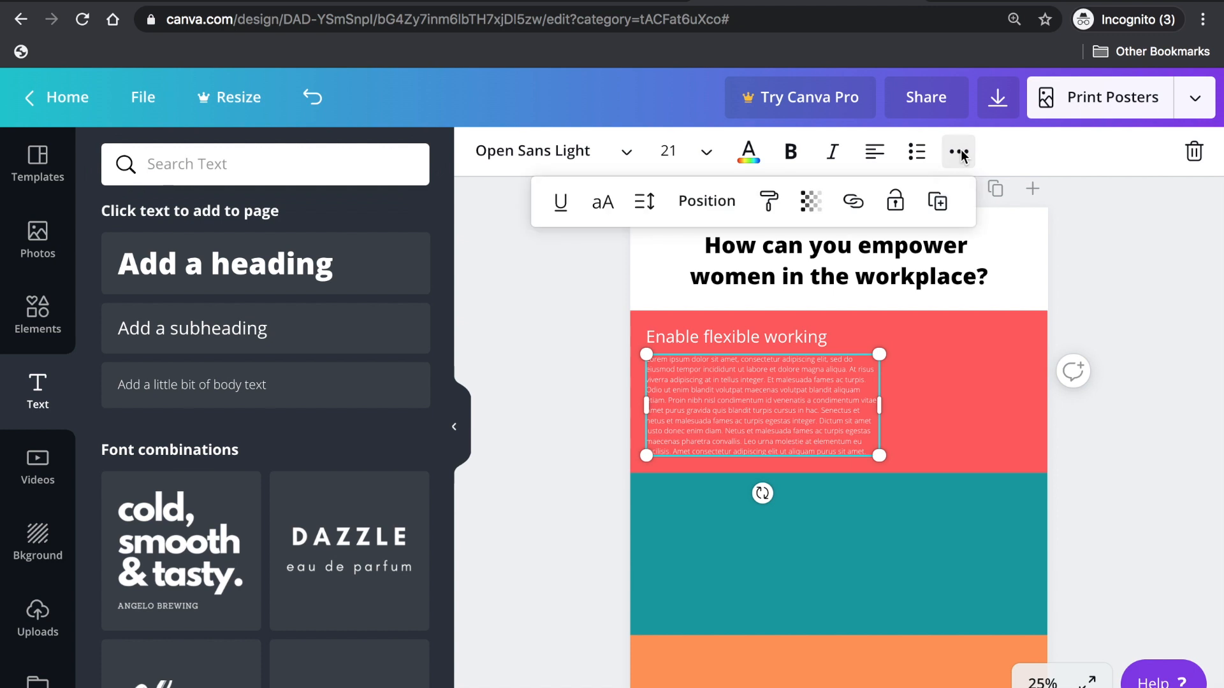
left_click(937, 202)
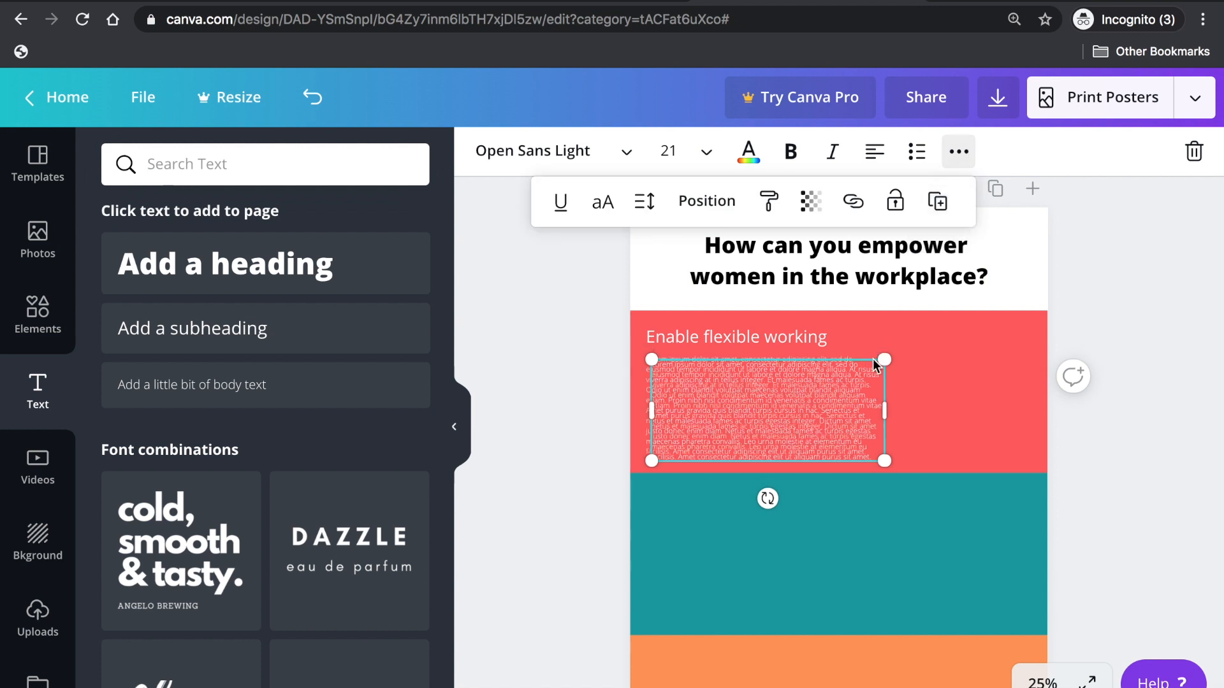
left_click_drag(776, 455, 930, 614)
scroll(921, 607, "down", 2)
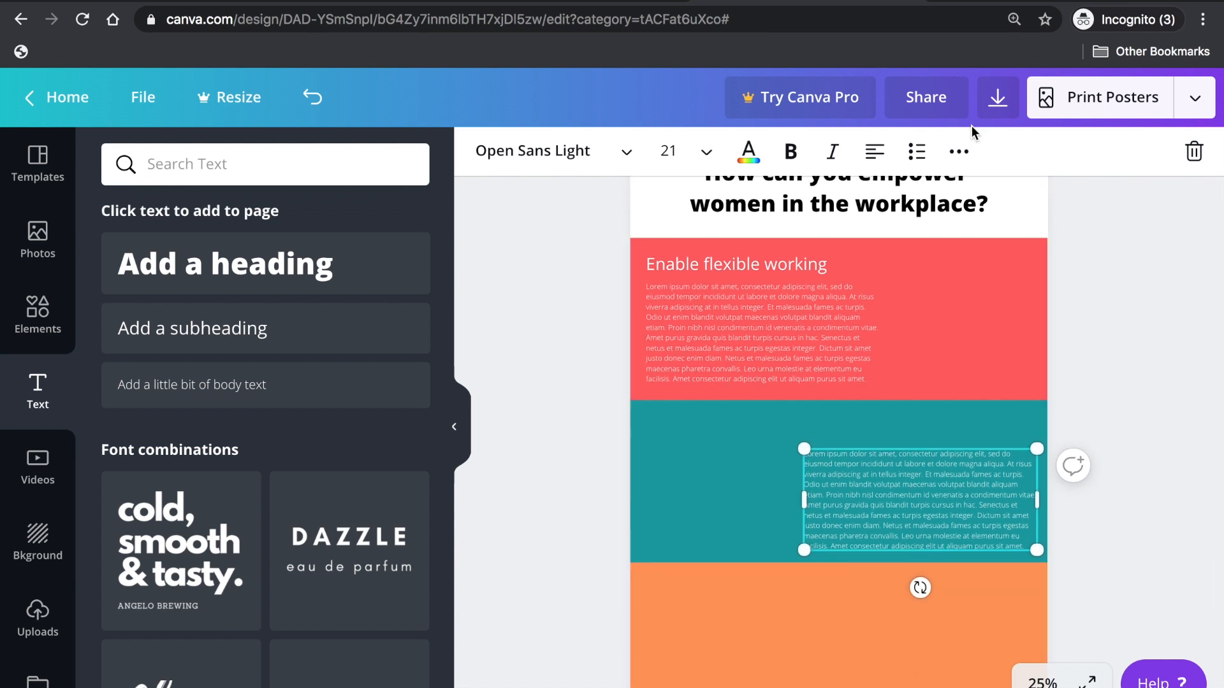
- Duplicate the teal band's paragraph and place the copy at the left of the orange band, in line with the coral paragraph
left_click(959, 151)
left_click(934, 202)
left_click_drag(924, 555, 823, 681)
scroll(823, 681, "down", 1)
scroll(1038, 468, "up", 2)
- Duplicate the "Enable flexible working" subheading so one copy sits above the teal band's paragraph and another above the orange band's
left_click(758, 285)
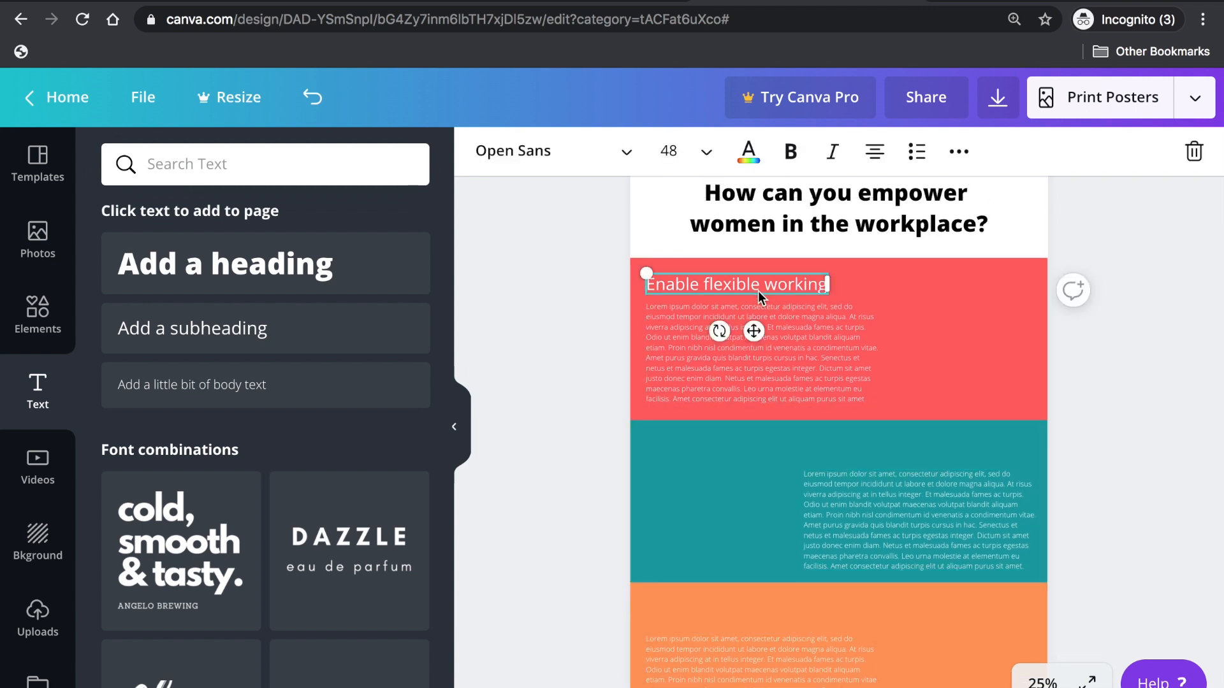
left_click(953, 151)
left_click(937, 201)
left_click_drag(809, 292, 766, 617)
left_click(959, 151)
left_click(937, 201)
- Replace the teal band's subheading with "Find ways to amplify female voices" copied from the Google Docs article
left_click(356, 2)
scroll(573, 477, "down", 3)
left_click_drag(661, 481, 276, 477)
key("ctrl+c")
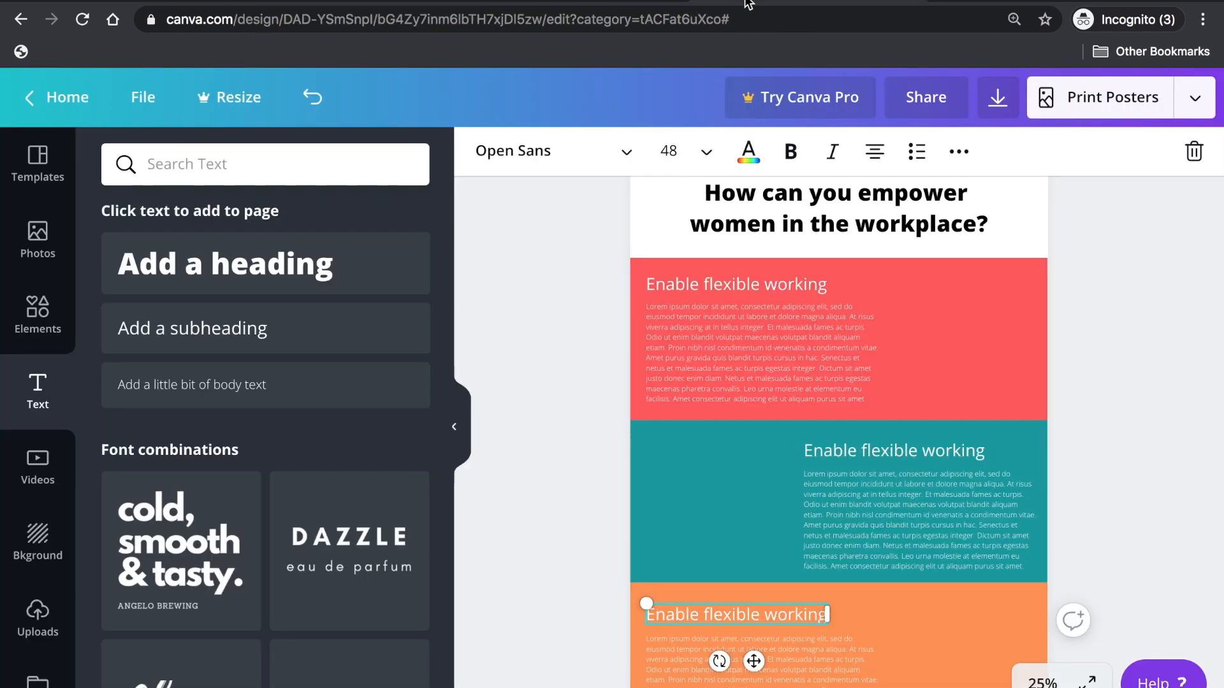
left_click(848, 452)
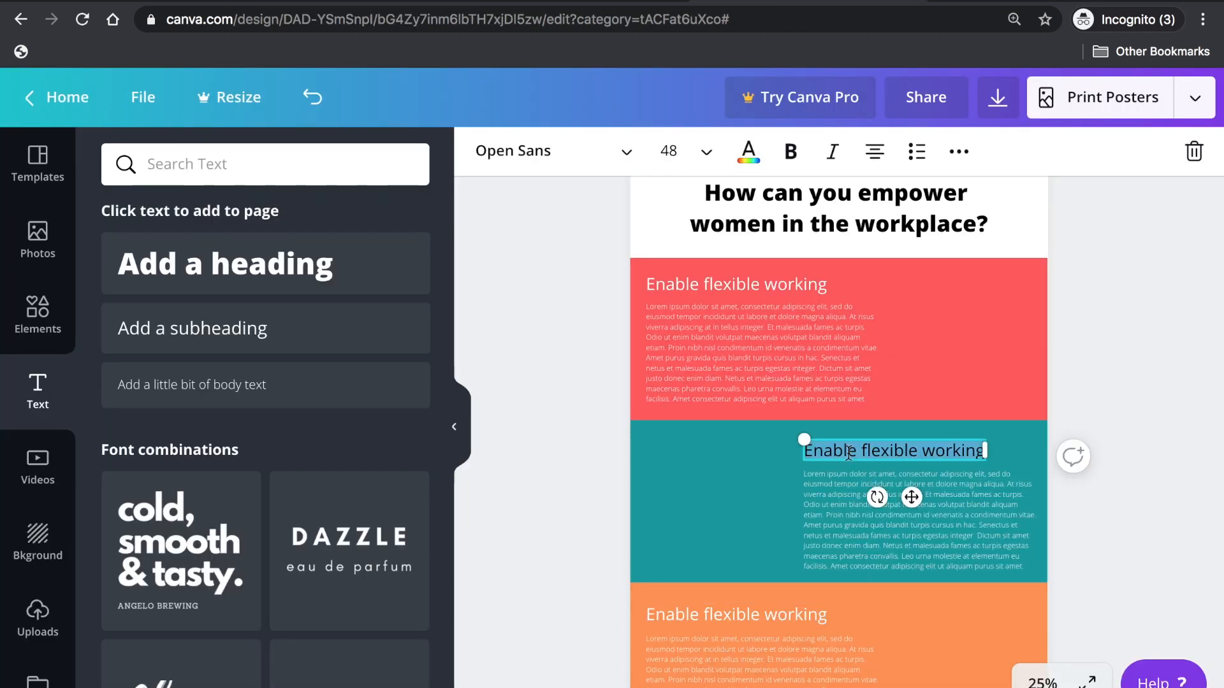
key("ctrl+v")
- Split the teal band's subheading onto two lines and move it up above the paragraph, level with its left edge
left_click(949, 451)
key("Return")
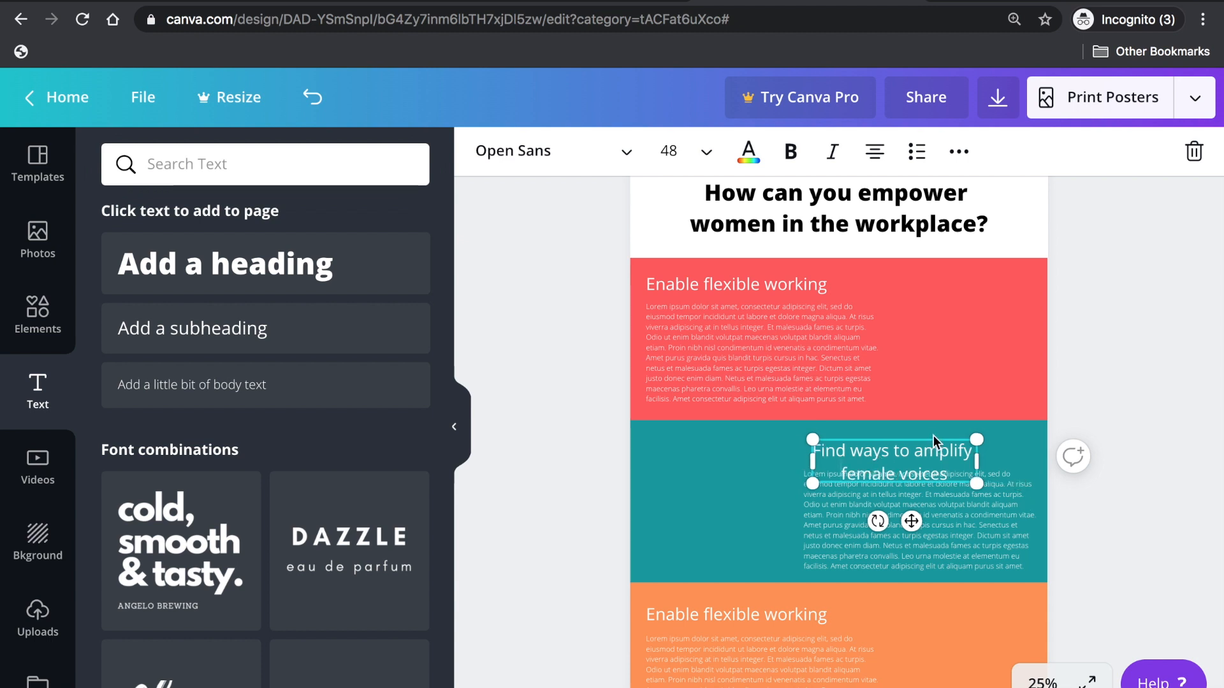
left_click_drag(935, 444, 958, 431)
left_click(943, 468)
mouse_move(911, 521)
left_mouse_down()
mouse_move(946, 501)
mouse_move(902, 502)
left_mouse_up()
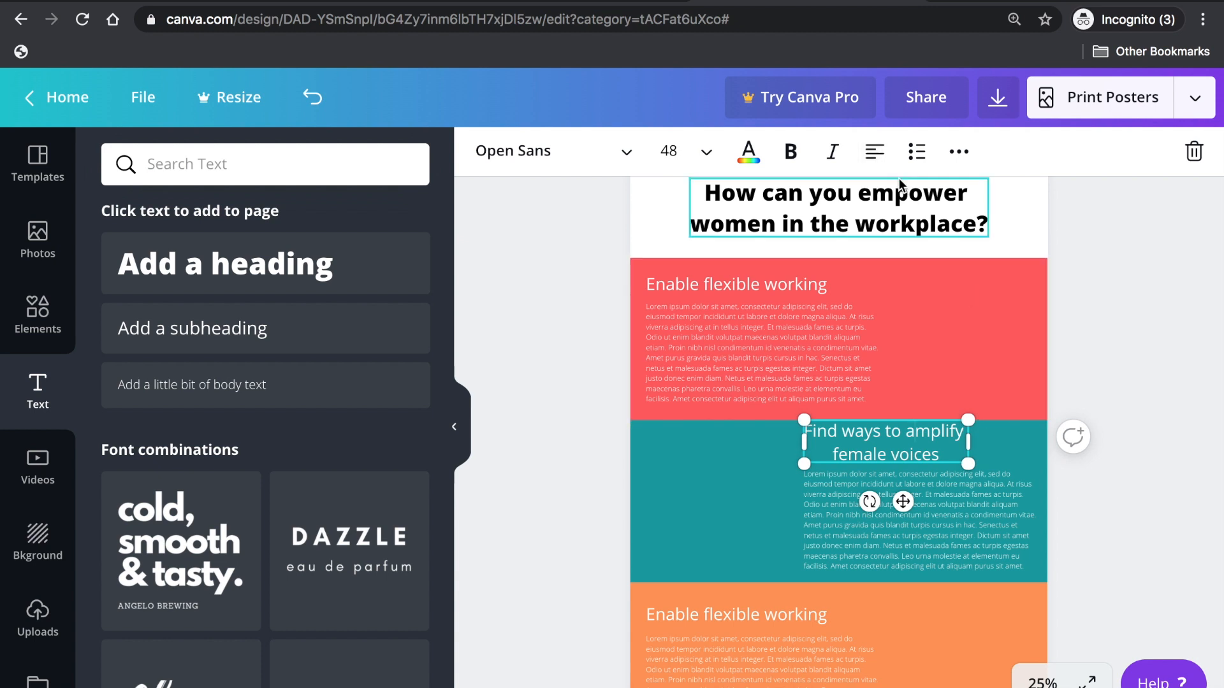
- Left-align the two-line "Find ways to amplify female voices" subheading
triple_click(916, 447)
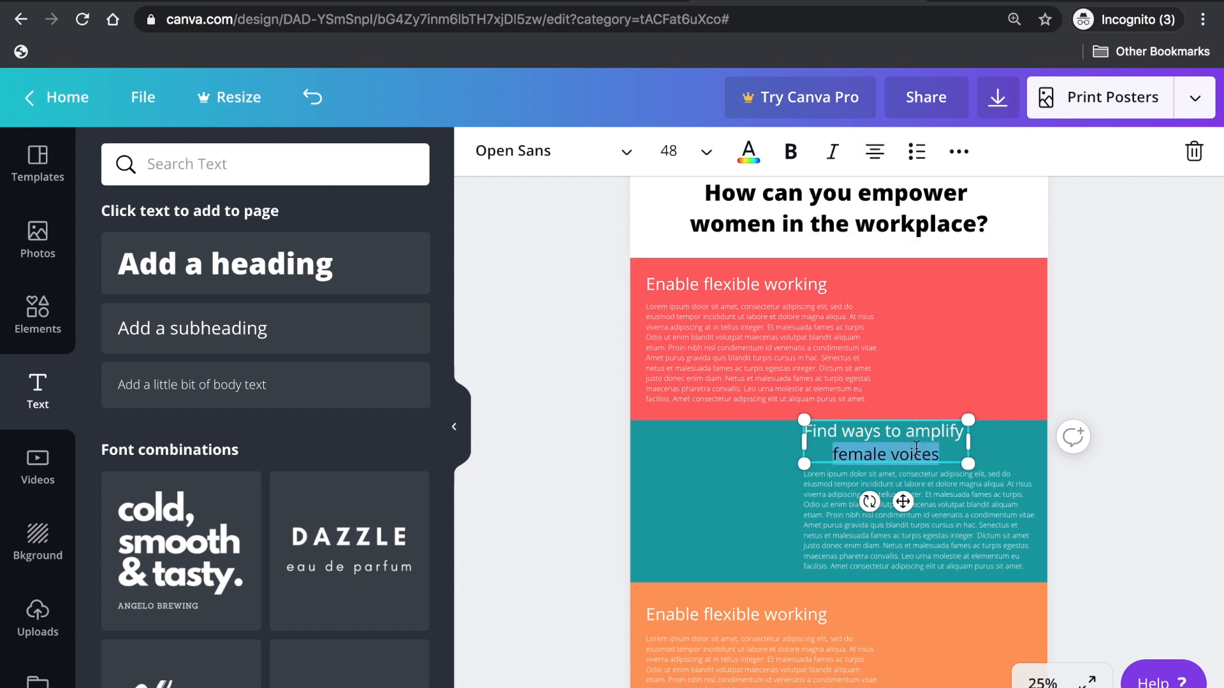
left_click(875, 151)
left_click(1125, 337)
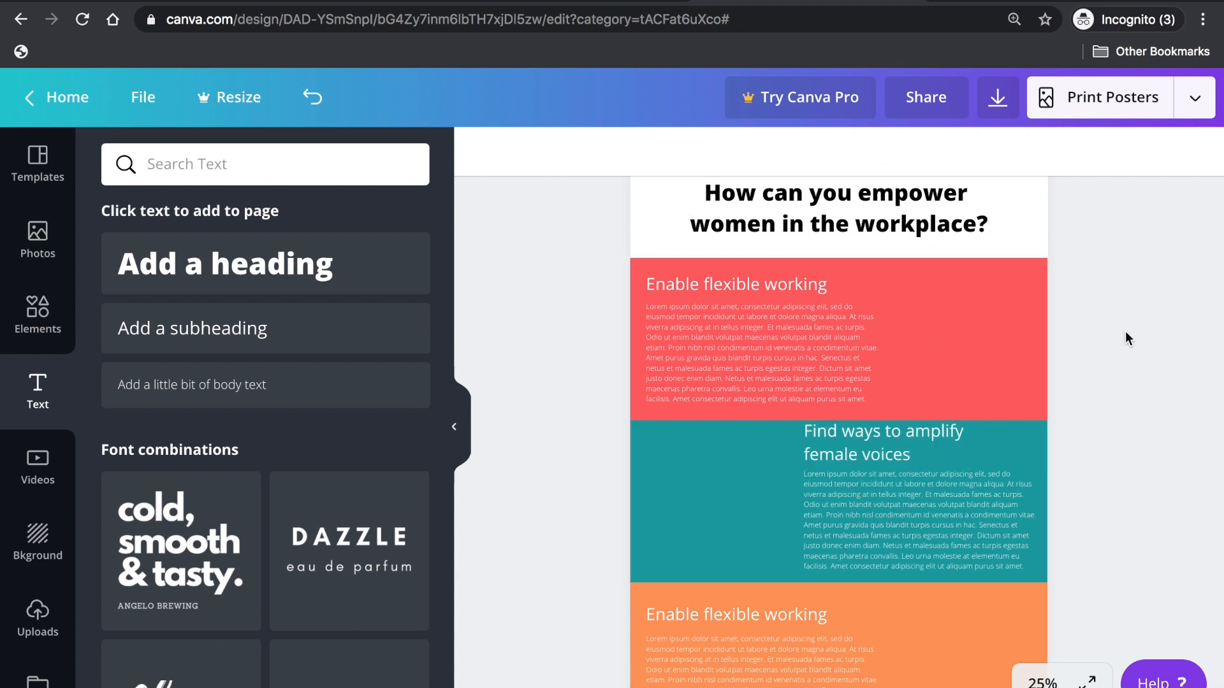
- Replace the orange band's subheading with "Start gender diversity from the top" copied from the Google Docs article and left-align it
scroll(737, 459, "down", 2)
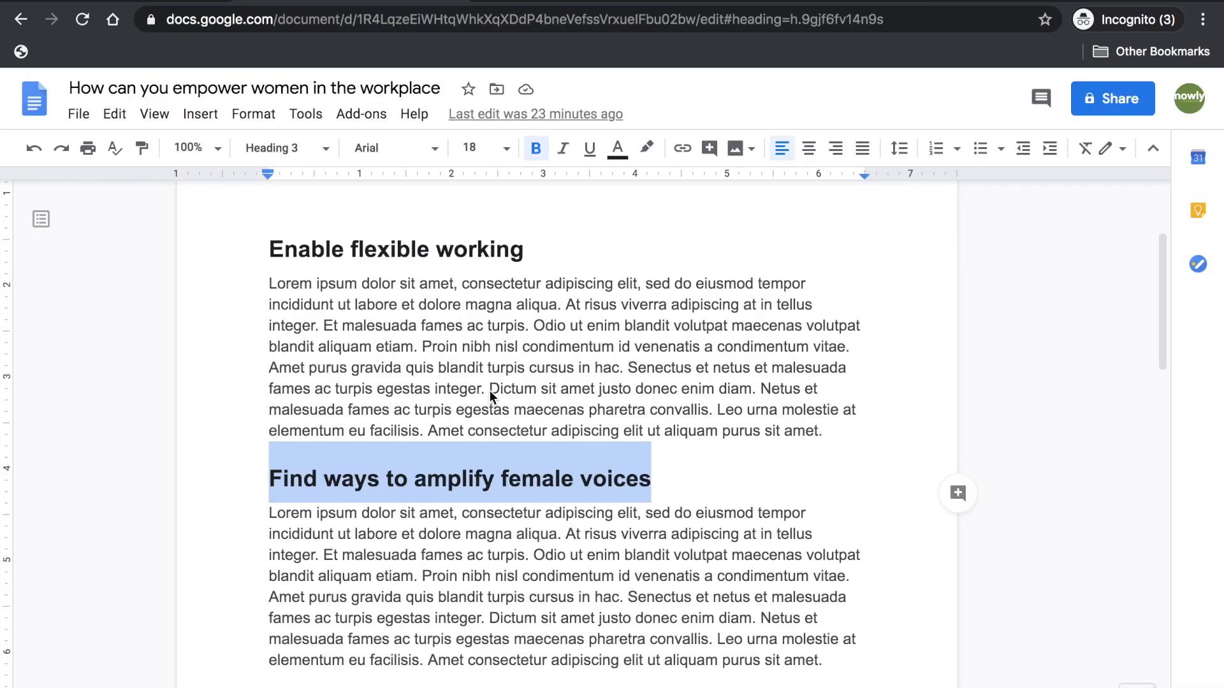
scroll(490, 390, "down", 3)
left_click(672, 480)
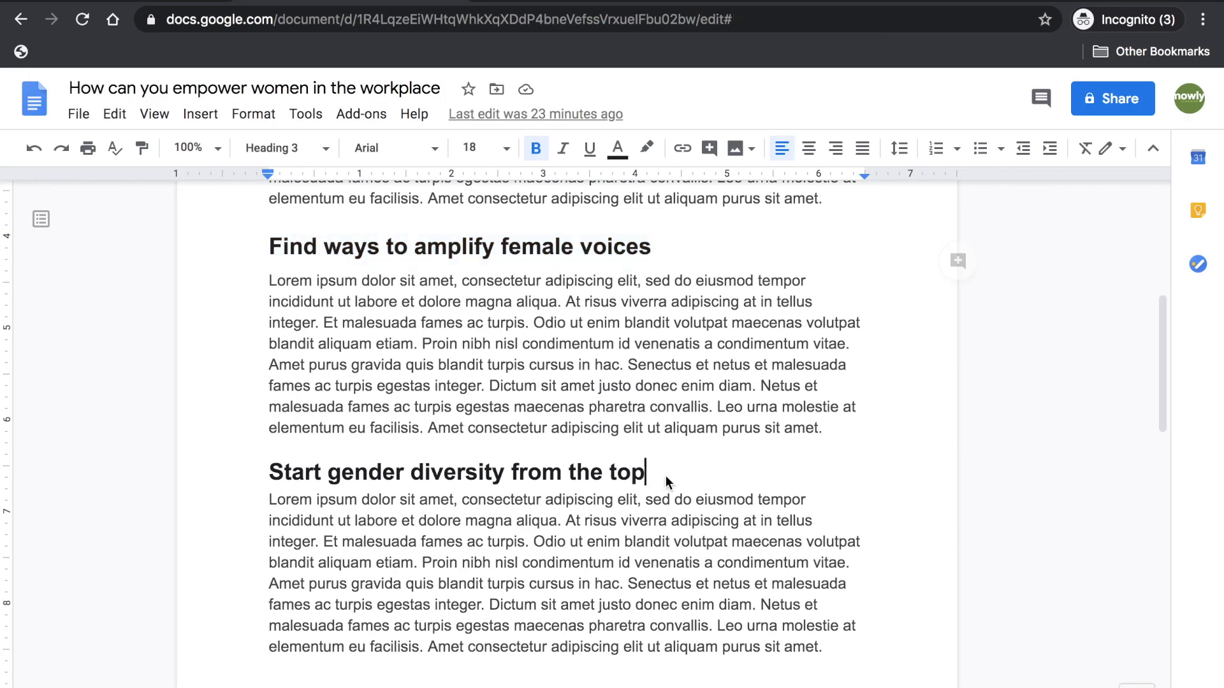
left_click_drag(673, 479, 250, 470)
key("ctrl+c")
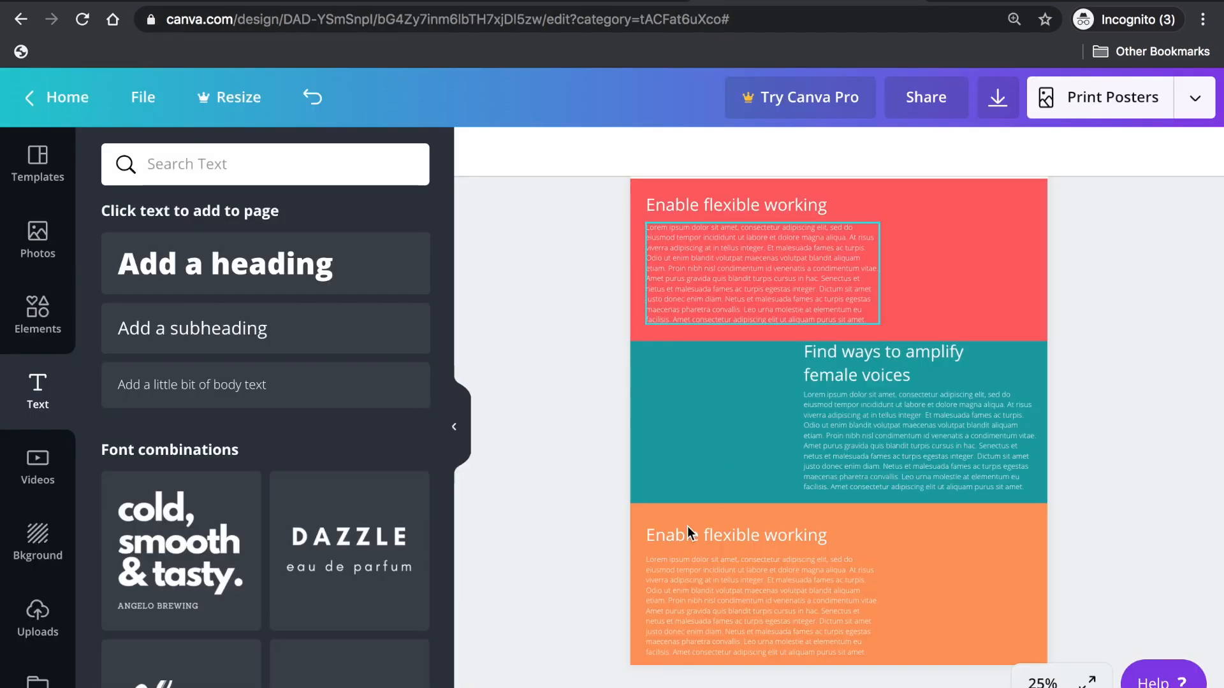
left_click(675, 533)
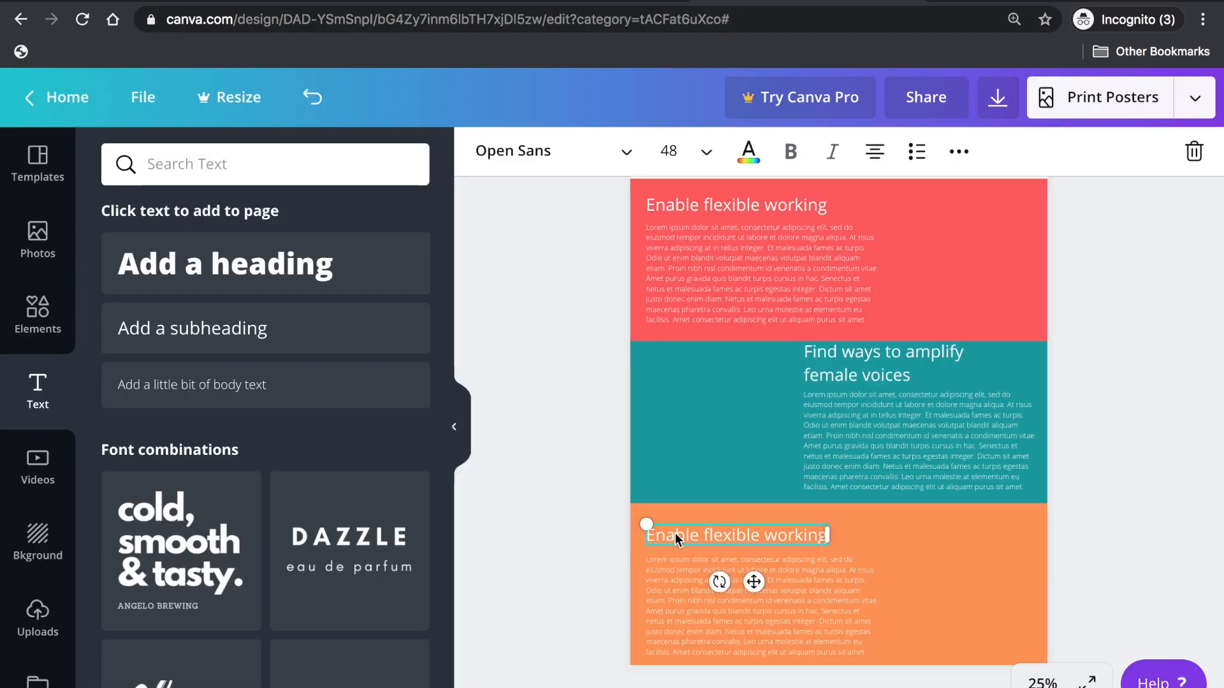
left_click(675, 533)
key("ctrl+v")
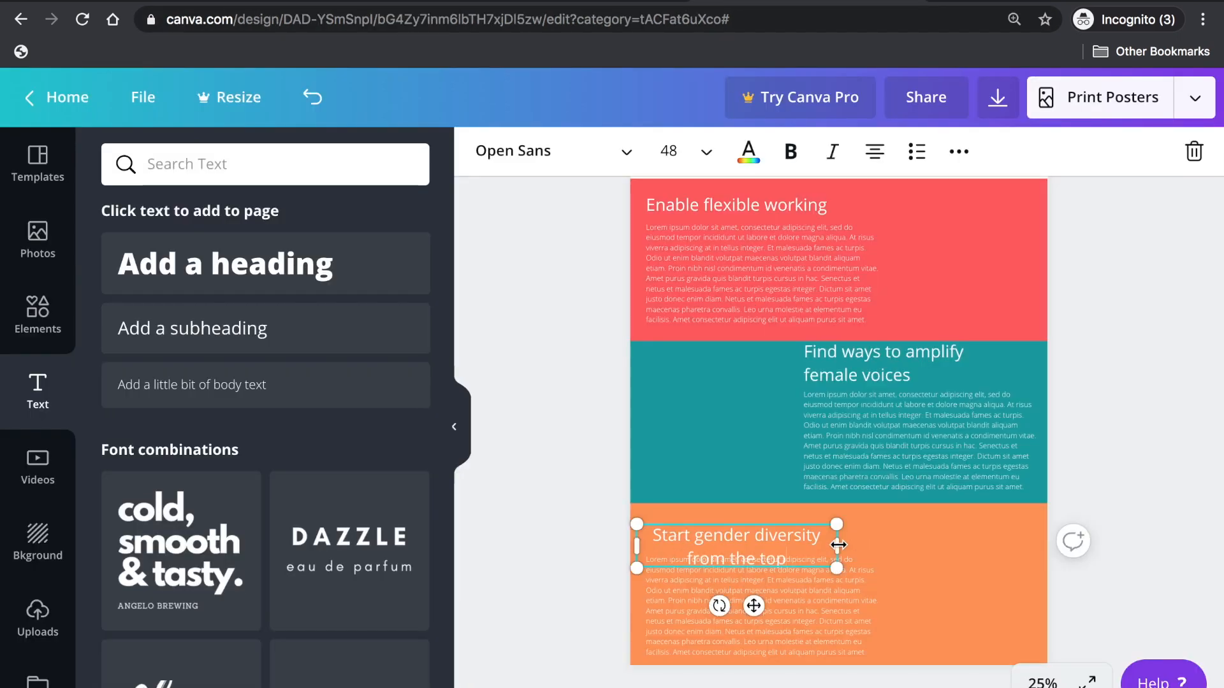
key("ctrl+a")
key("ctrl+shift+l")
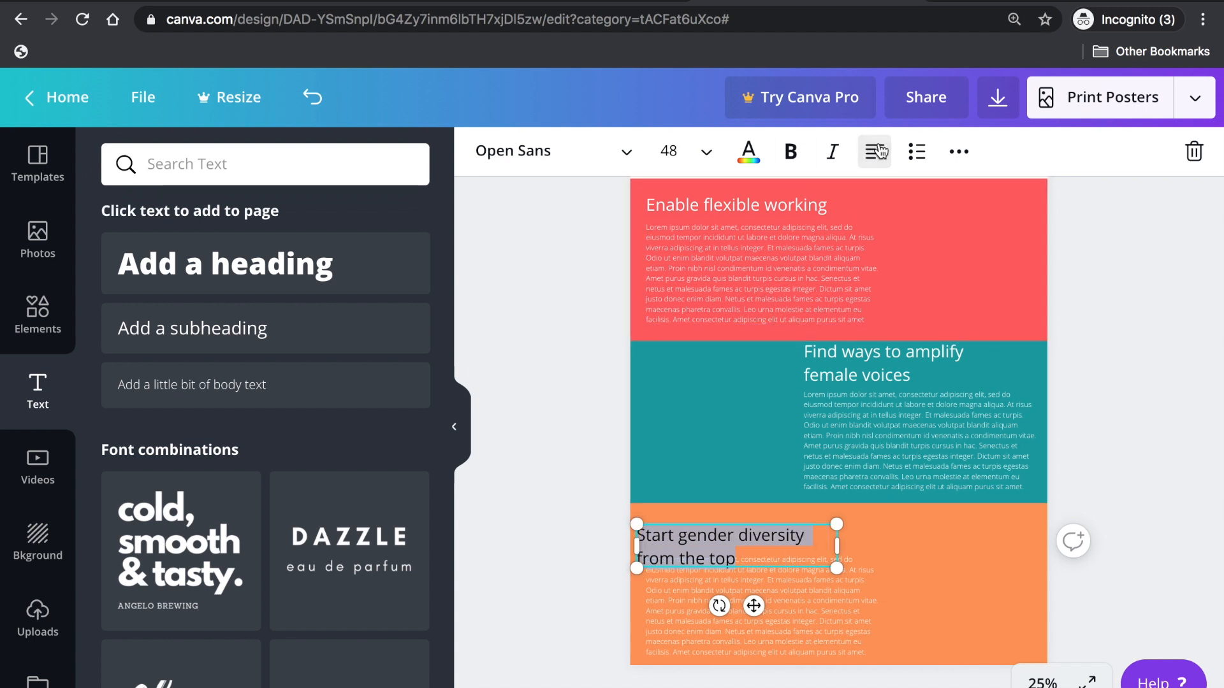
- Move the orange band's "Start gender diversity from the top" subheading up above the paragraph, level with its left edge
left_click_drag(757, 605, 768, 592)
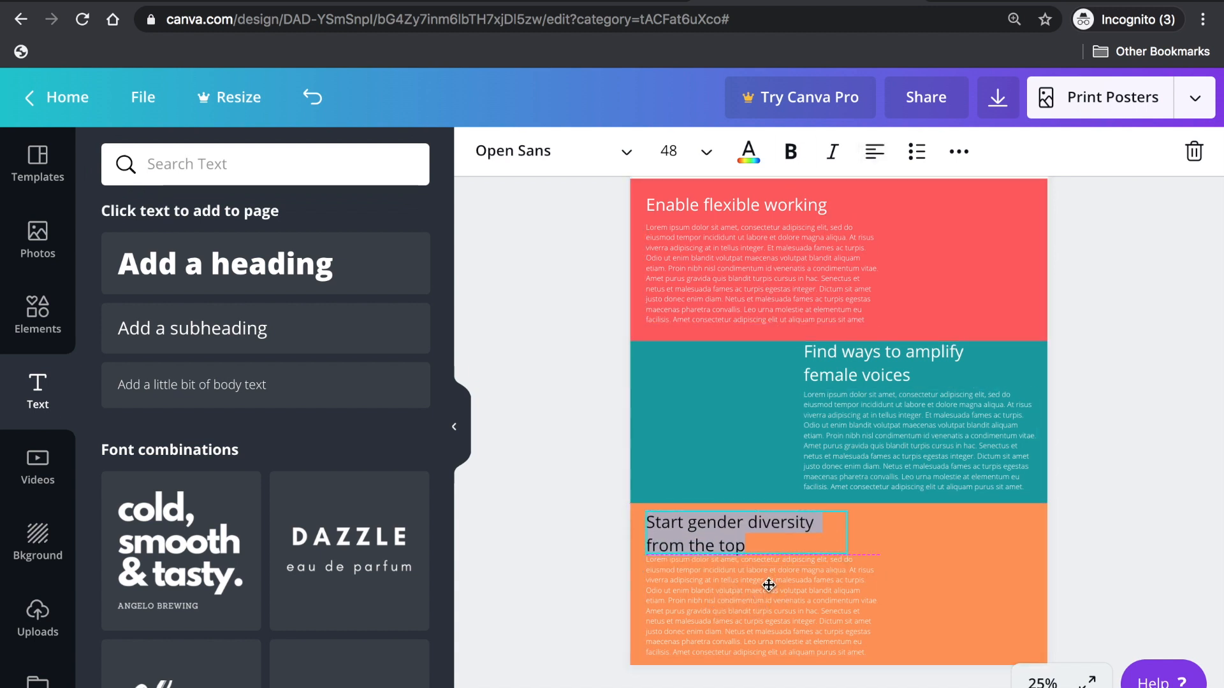
key("Escape")
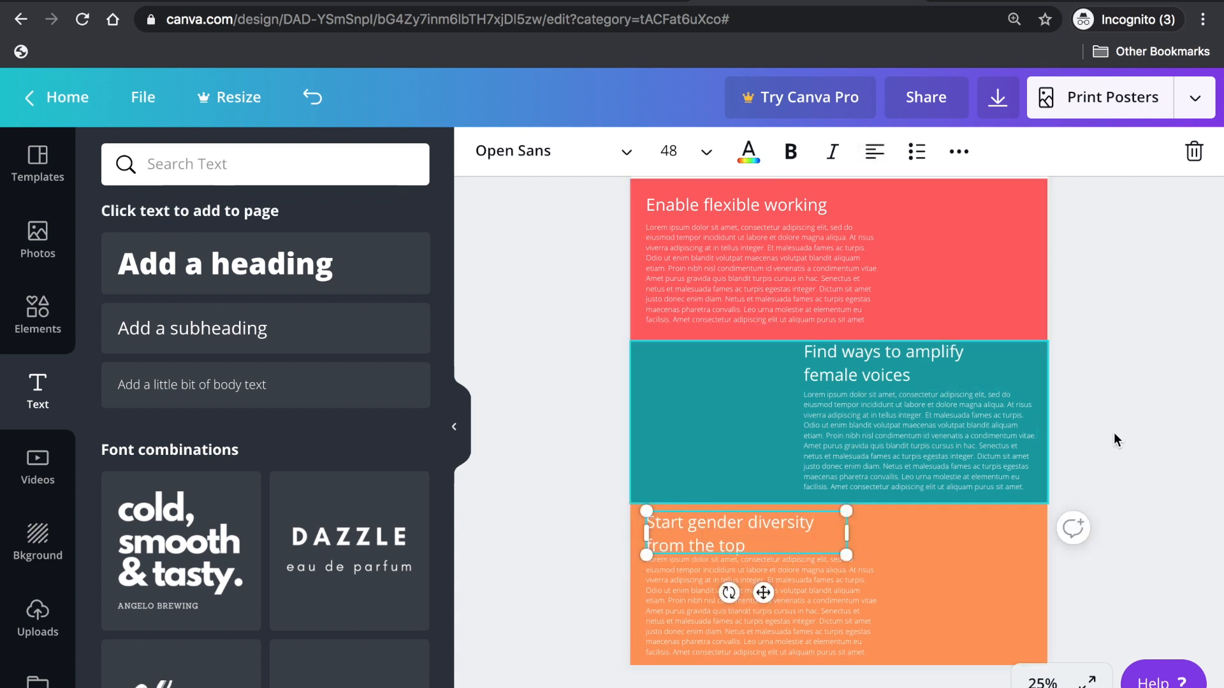
left_click(1102, 344)
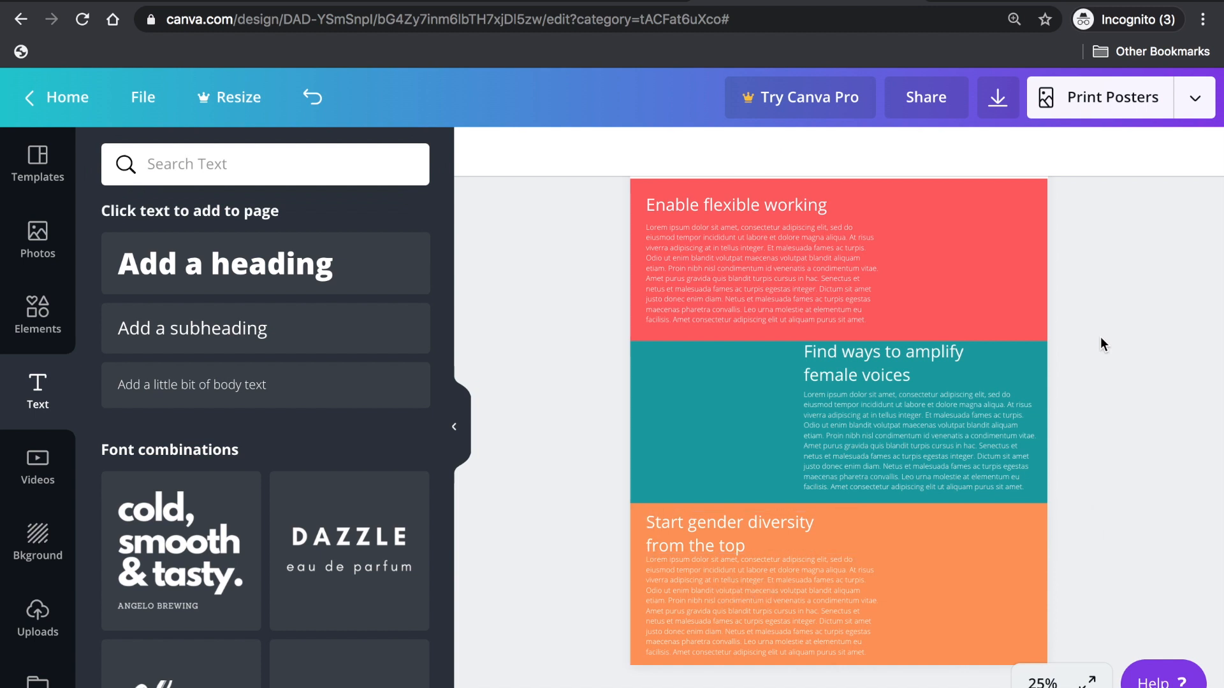
- Shift the teal band's paragraph slightly down to widen the gap below its subheading, leaving the subheadings in place
scroll(1100, 345, "up", 1)
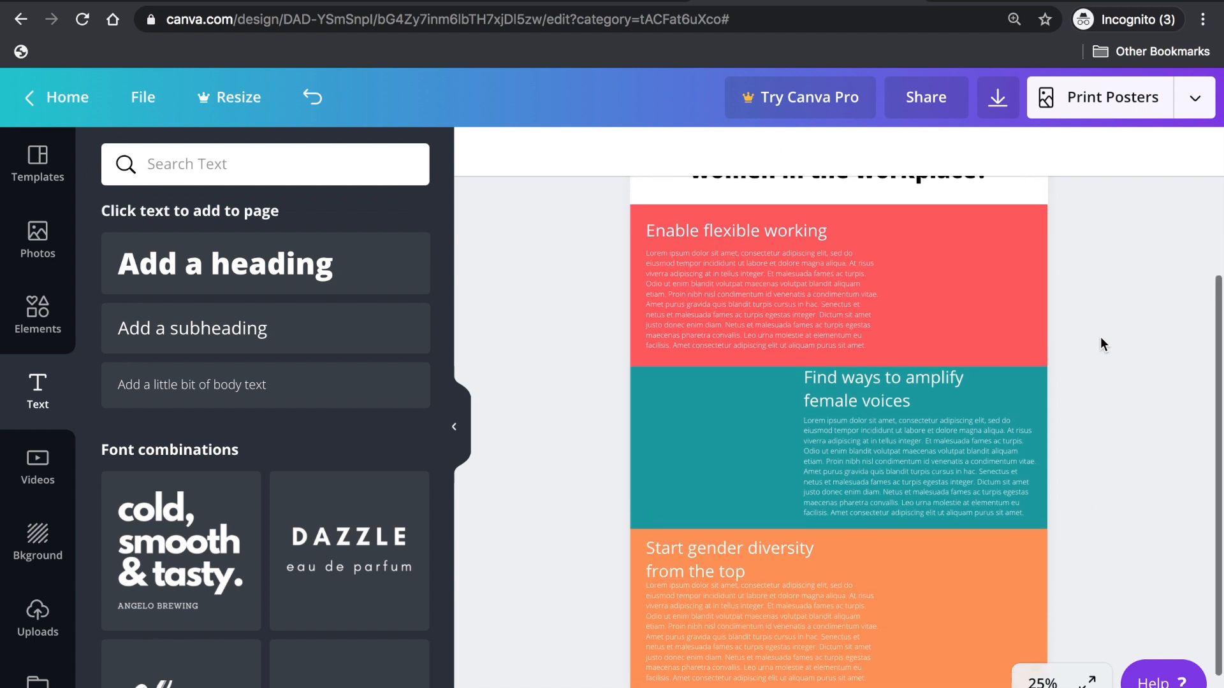
left_click(902, 450)
left_click_drag(902, 449, 954, 467)
left_click(882, 379)
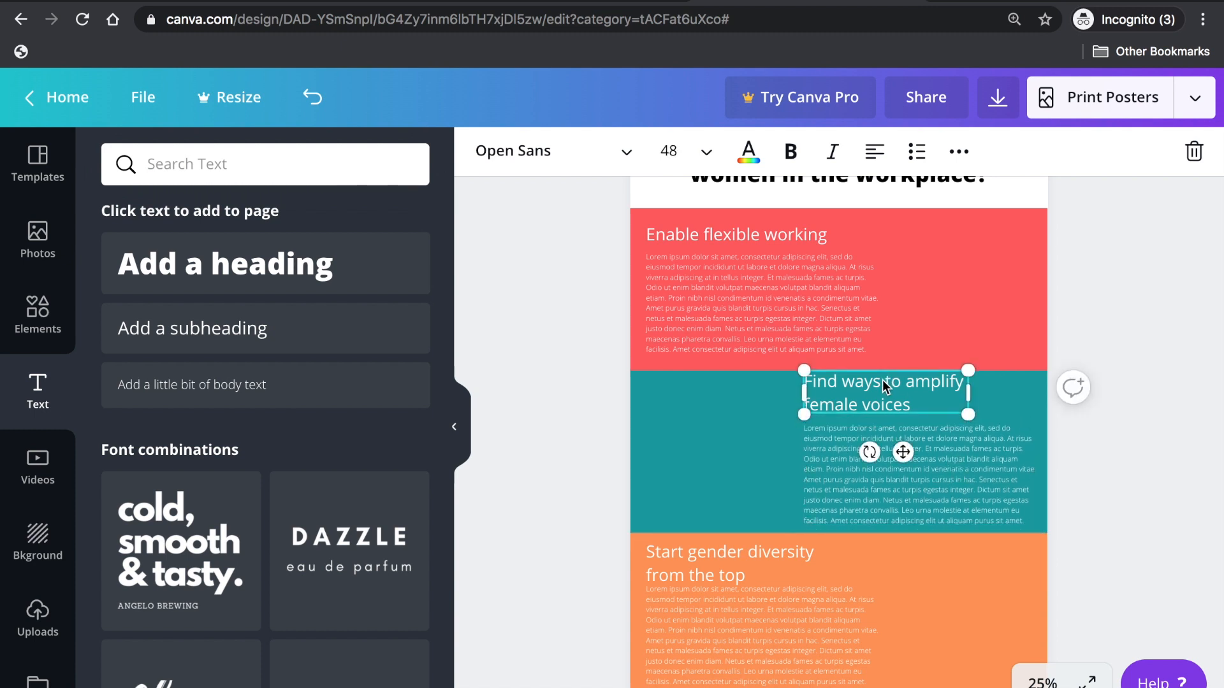
left_click_drag(902, 451, 902, 464)
left_click(718, 559)
left_click_drag(775, 636, 774, 637)
left_click(1107, 459)
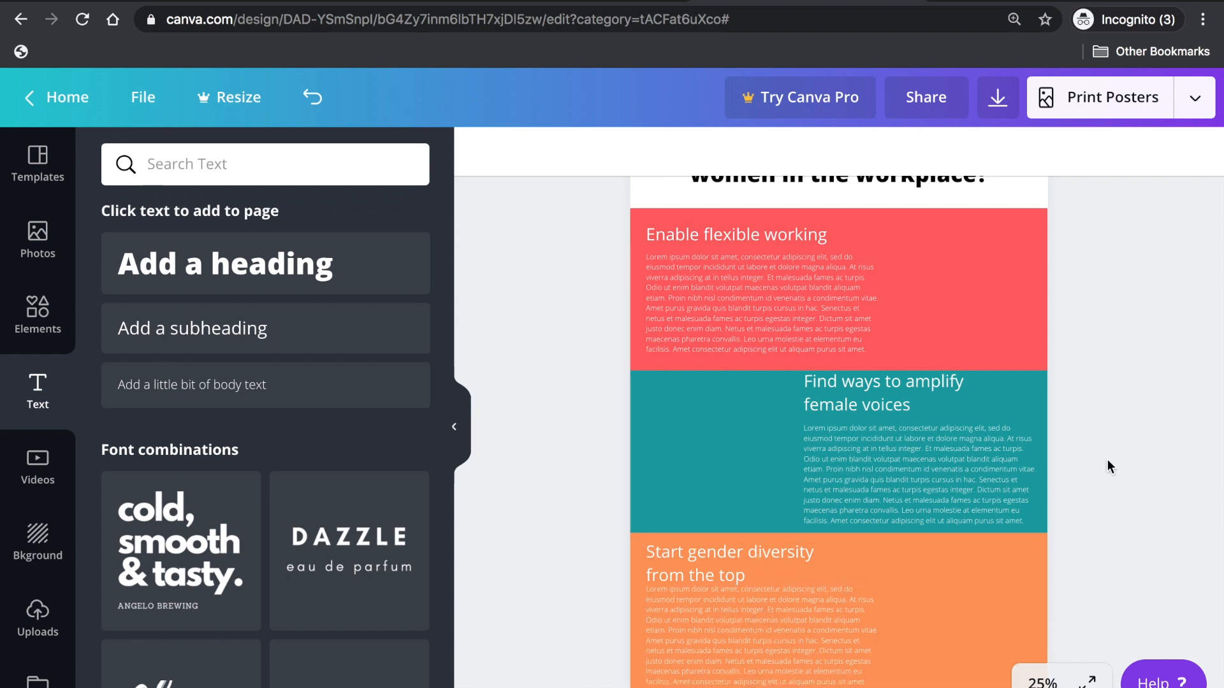
- Search the graphic elements for "girl power"
scroll(1107, 459, "up", 1)
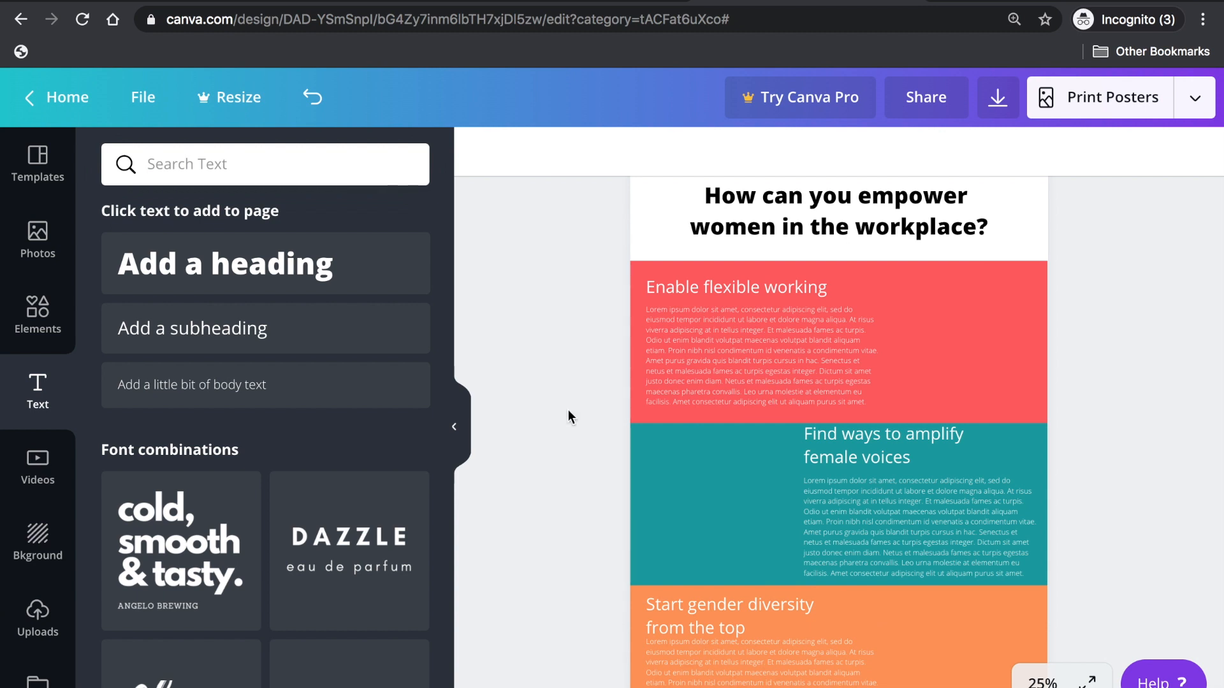
left_click(38, 313)
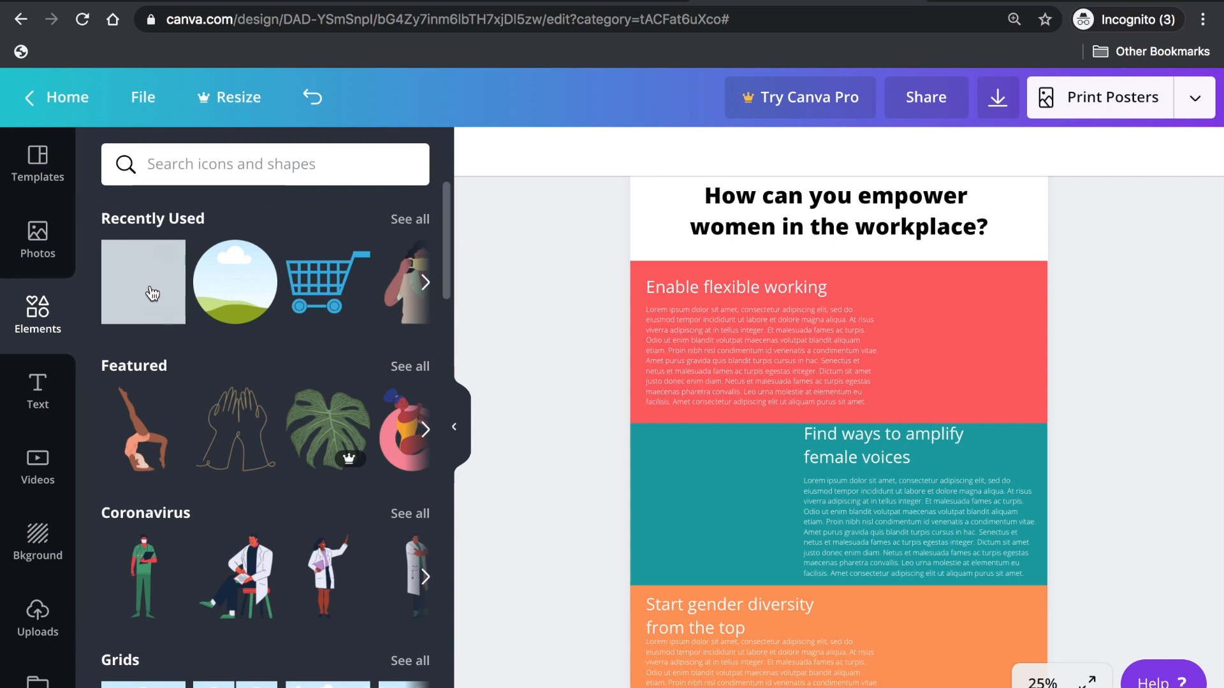
left_click(291, 159)
type("gir")
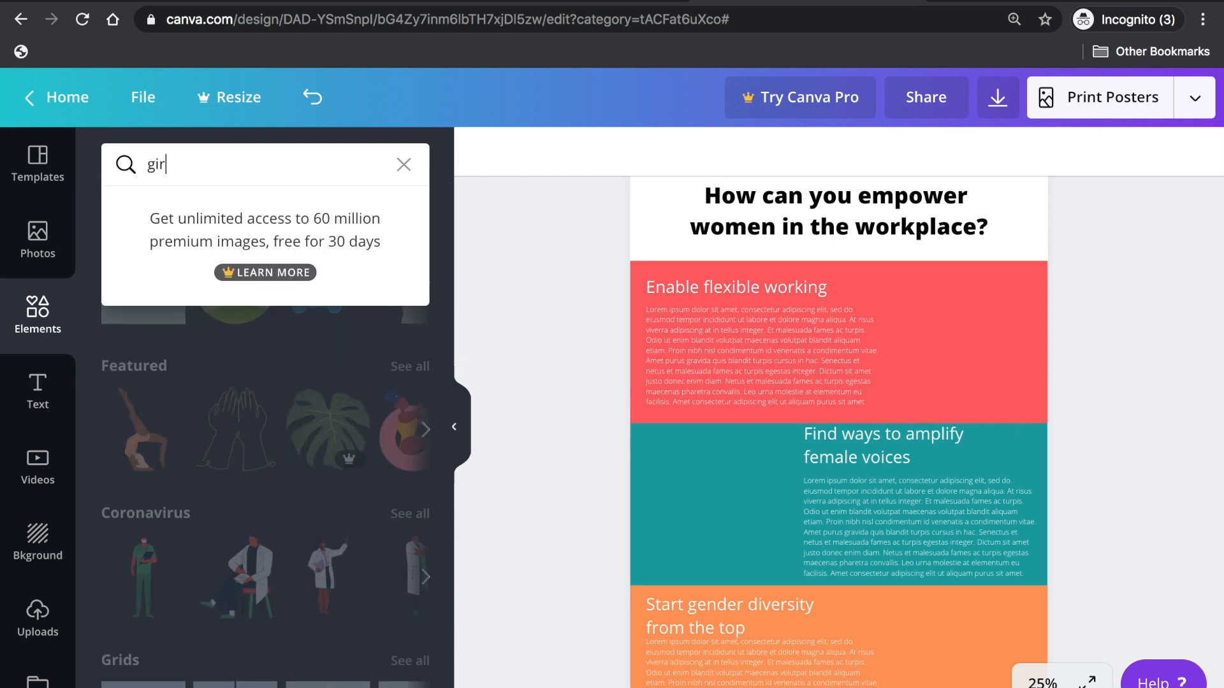
type("l power")
key("Return")
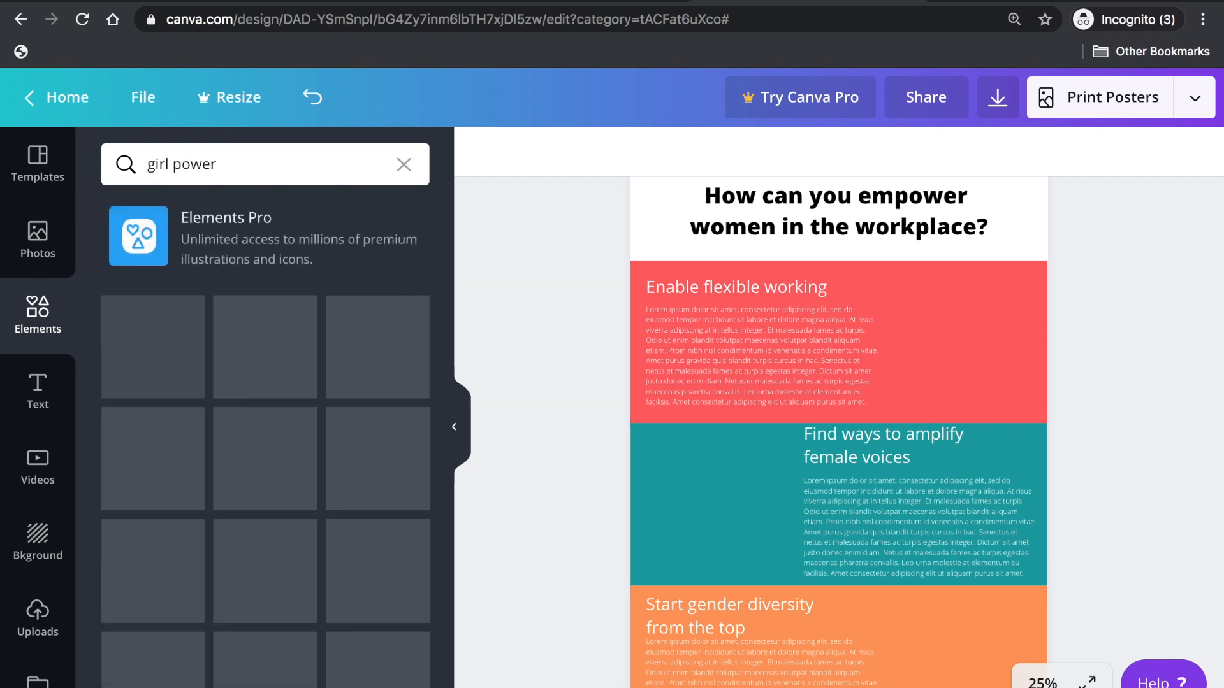
- Place the illustration of three hugging women in the red band, scaled to fit right of the paragraph with its base on the band's lower edge
mouse_move(445, 299)
left_mouse_down()
mouse_move(446, 362)
mouse_move(442, 300)
left_mouse_up()
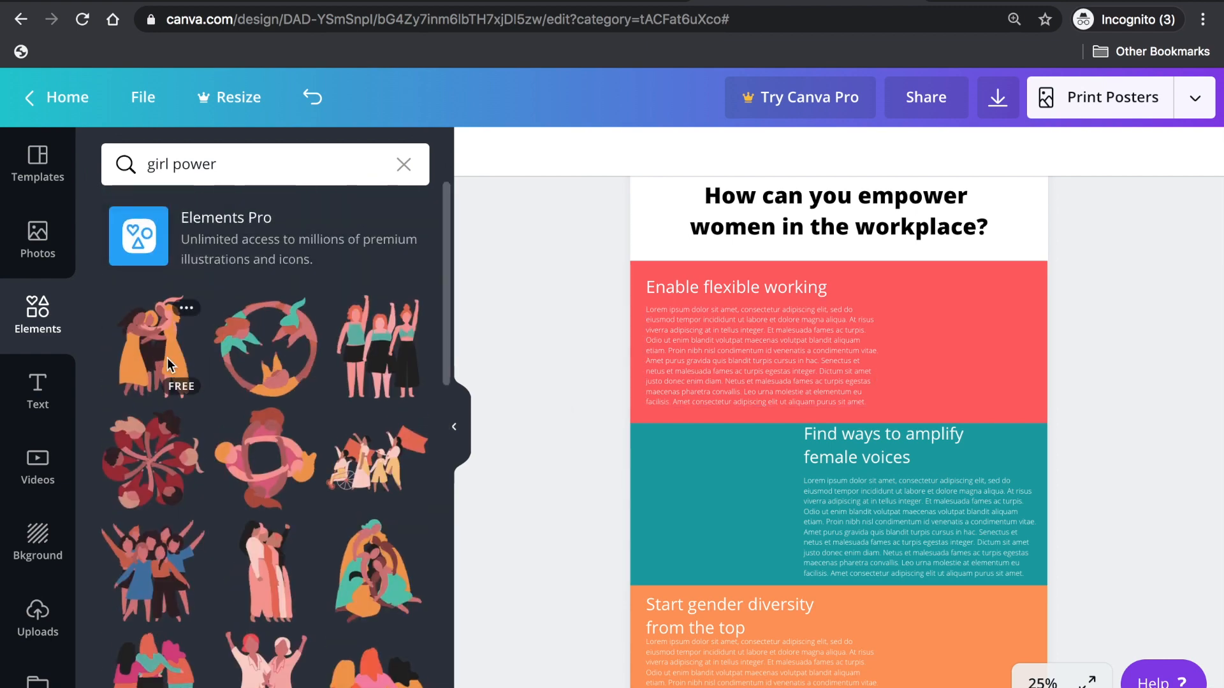
left_click_drag(148, 340, 932, 254)
left_click_drag(885, 205, 920, 257)
left_click_drag(983, 324, 968, 308)
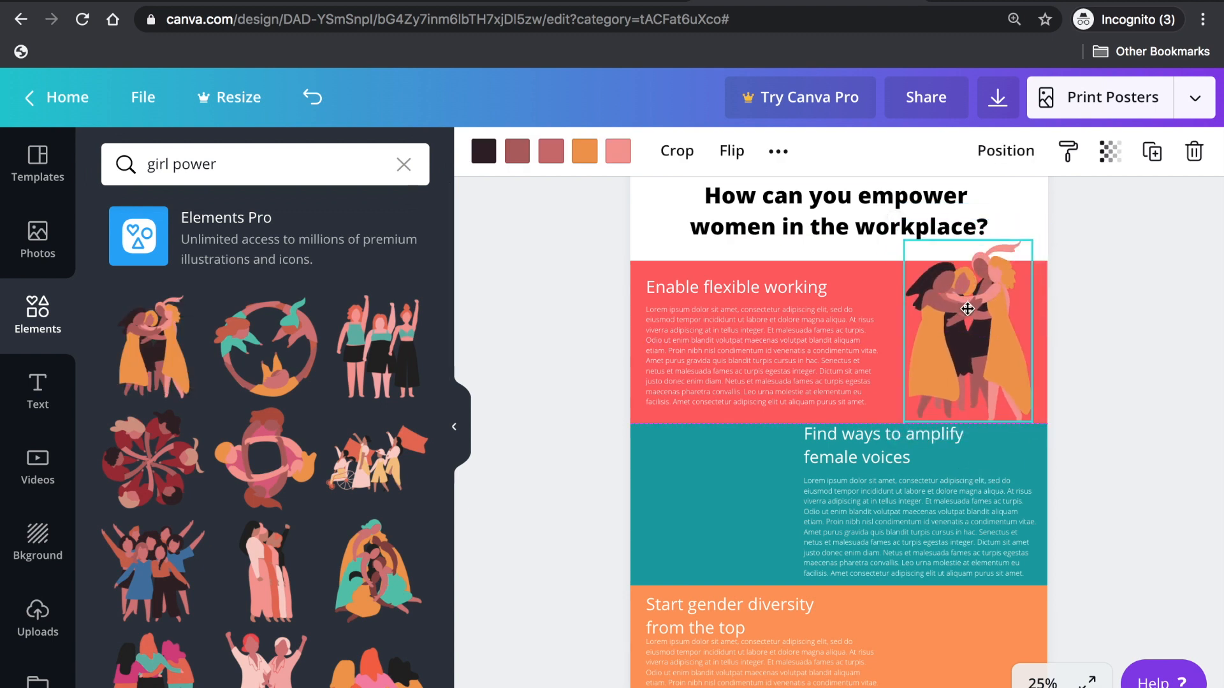
left_click(1099, 342)
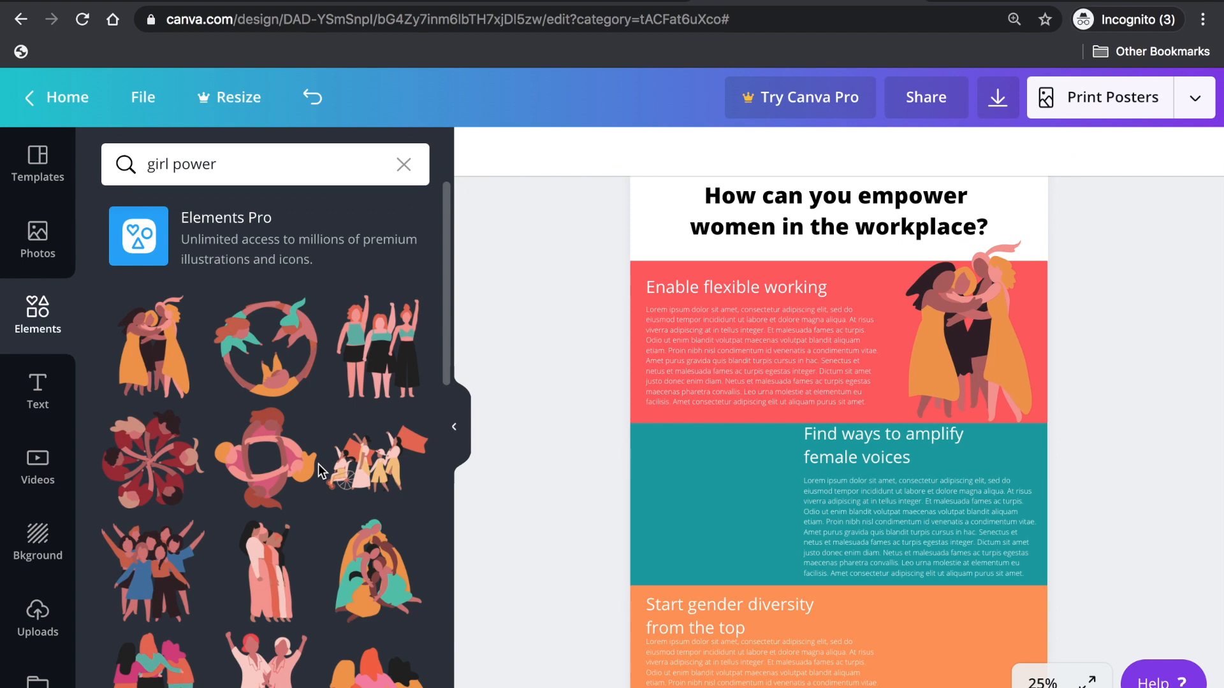
- Place the illustration of the woman with a pink megaphone in the teal band, scaled to fit left of the paragraph
scroll(318, 464, "down", 15)
scroll(319, 464, "down", 3)
left_click_drag(139, 501, 666, 449)
left_click_drag(796, 591, 783, 577)
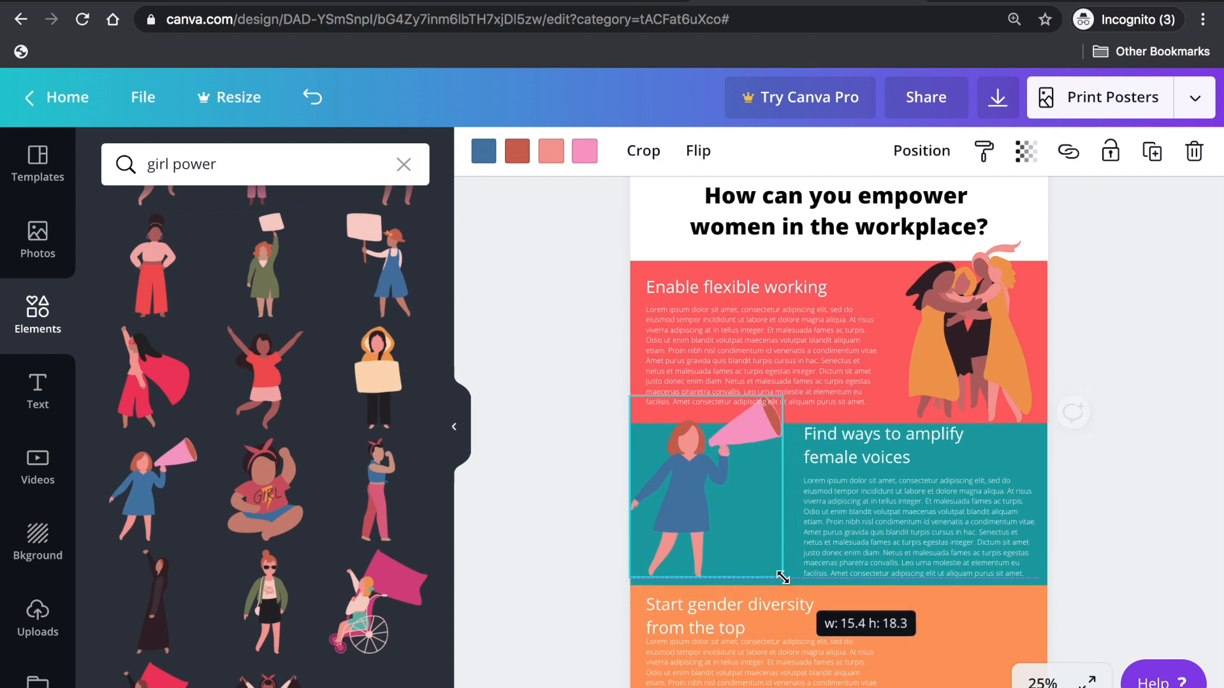
left_click_drag(730, 529, 729, 530)
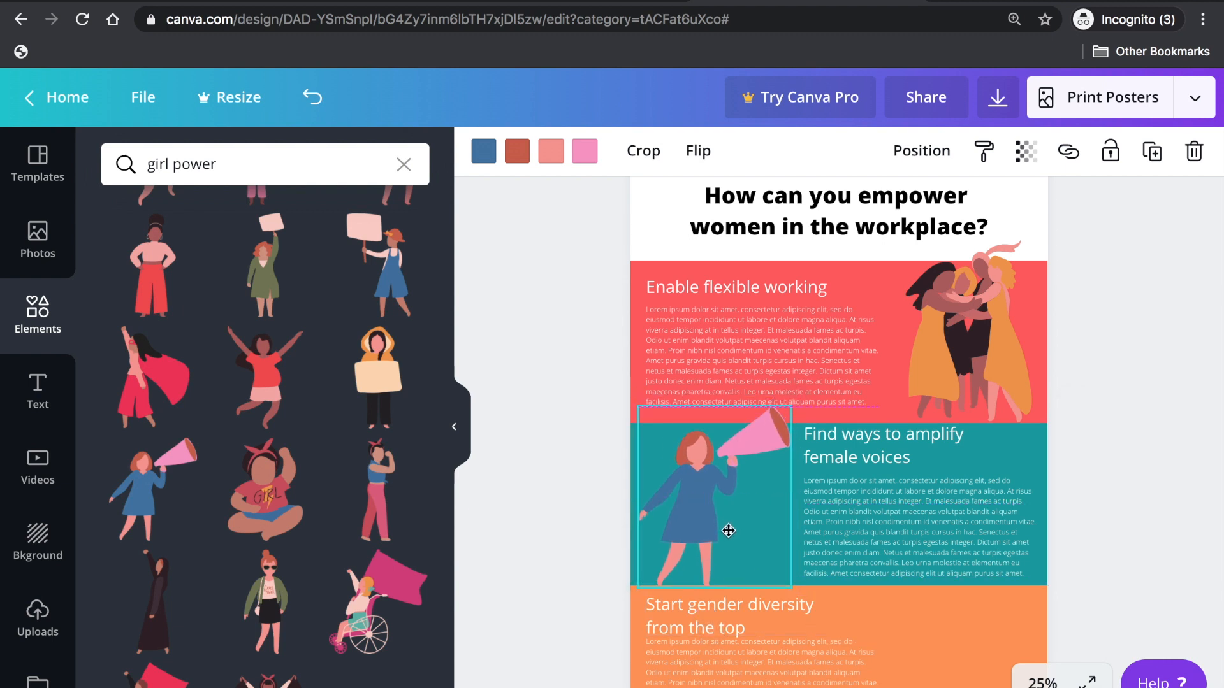
left_click_drag(792, 405, 784, 416)
left_click(1139, 444)
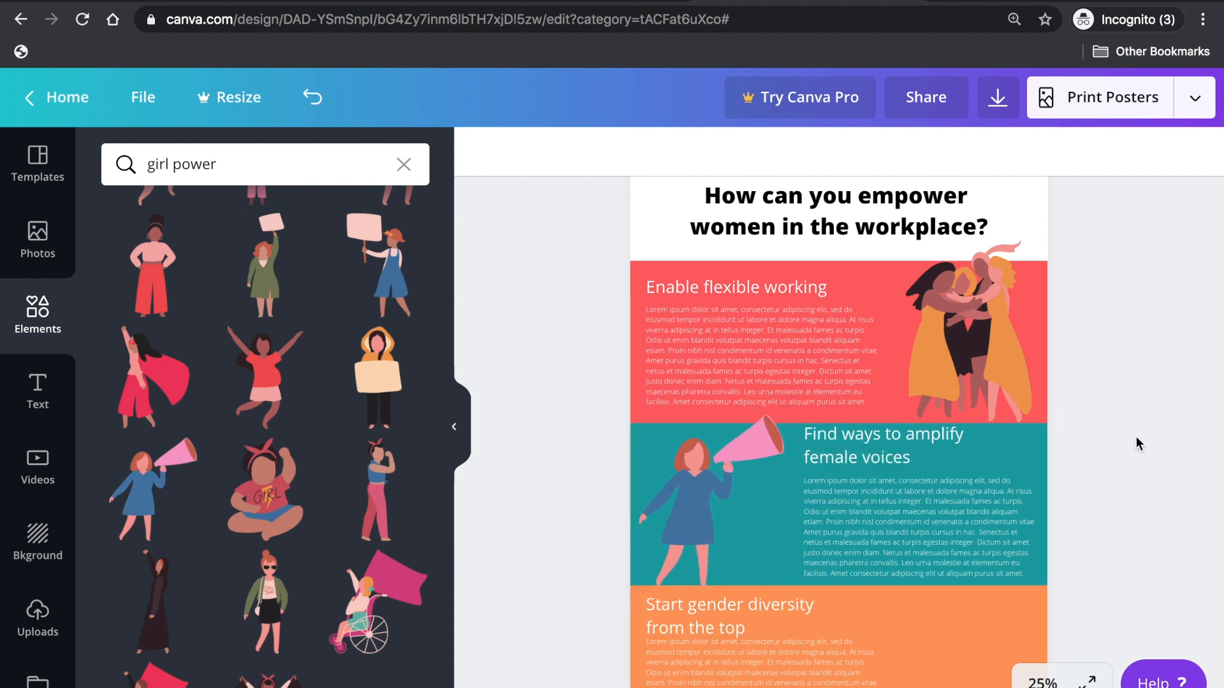
- Place the human pyramid of women illustration in the orange band, scaled down to fit right of the paragraph
scroll(1139, 444, "down", 2)
scroll(338, 500, "down", 1)
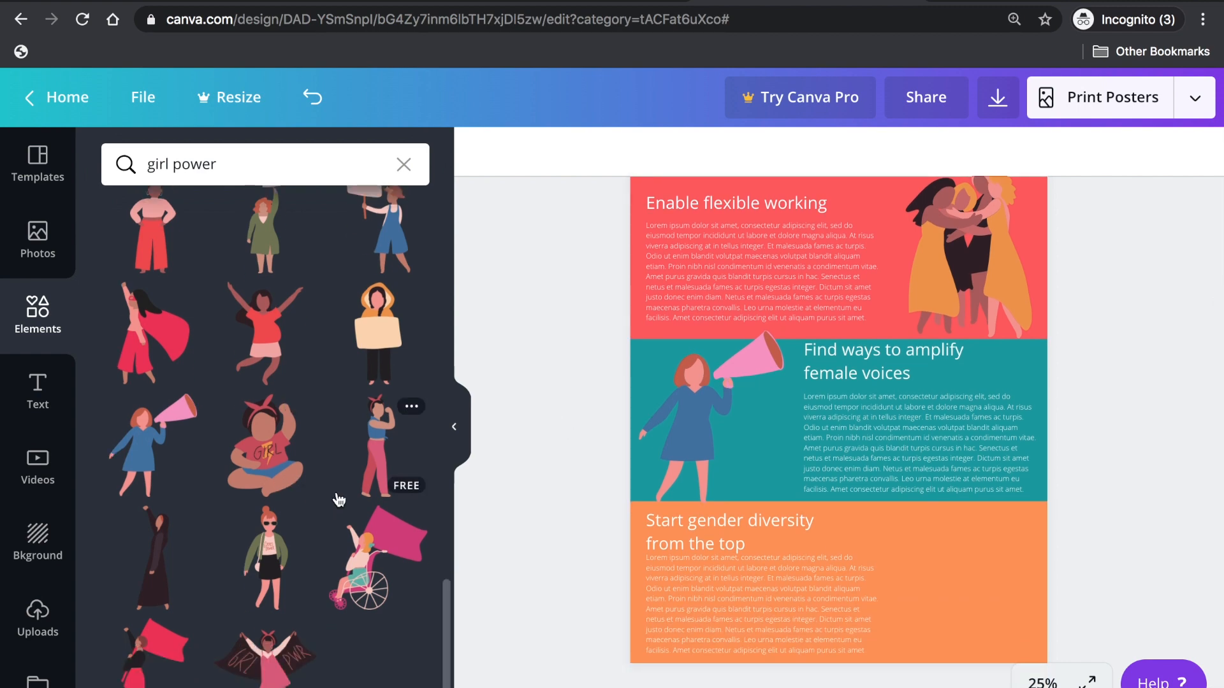
scroll(338, 500, "down", 10)
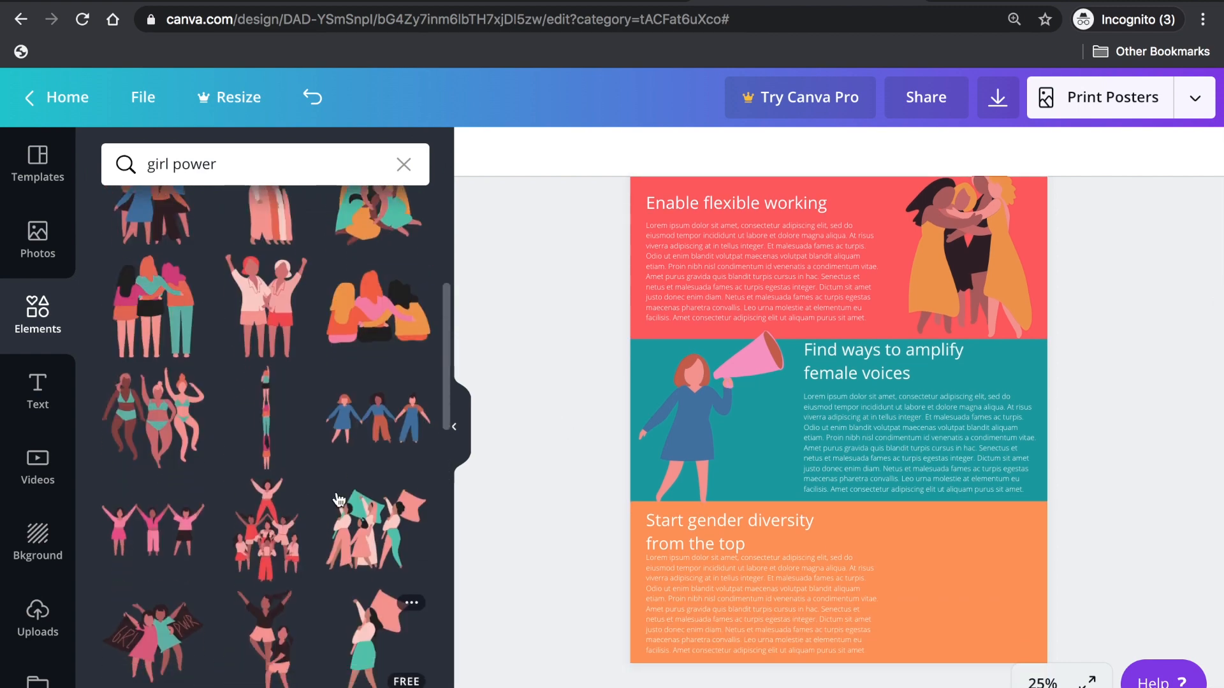
left_click_drag(278, 530, 940, 495)
left_click_drag(878, 450, 914, 507)
left_click_drag(985, 550, 981, 539)
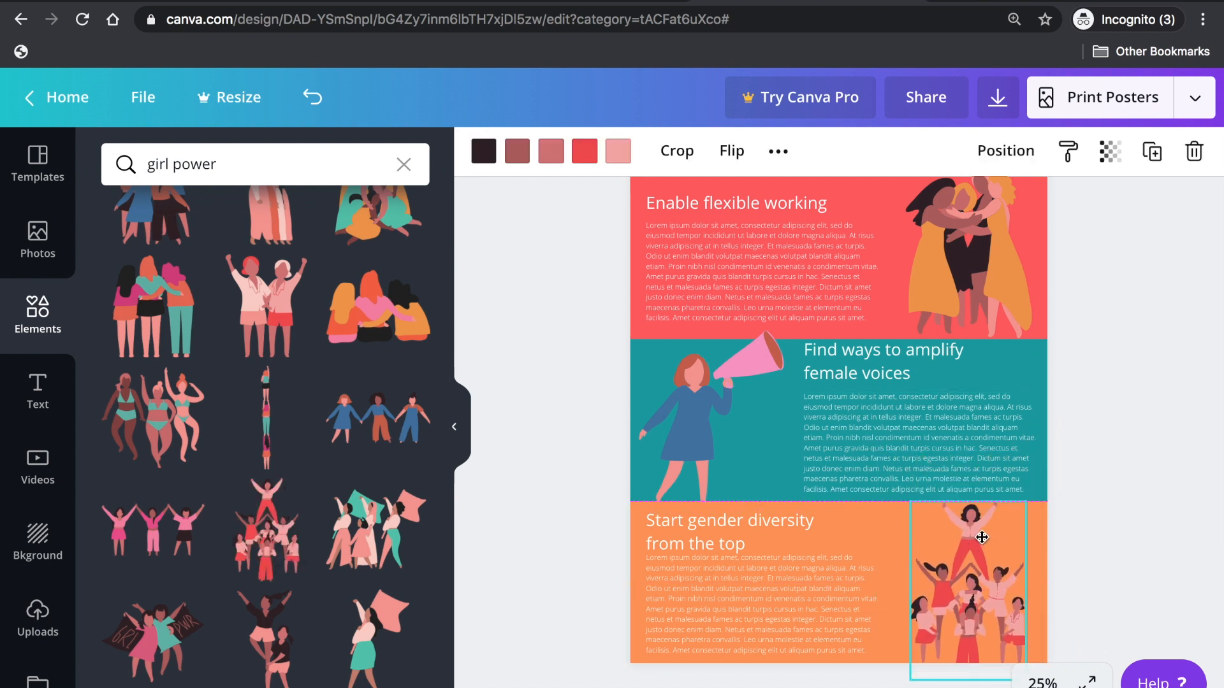
left_click(1115, 518)
- Review the illustrated poster and download it with PDF Print as the file type
scroll(1137, 352, "up", 2)
scroll(1138, 352, "up", 2)
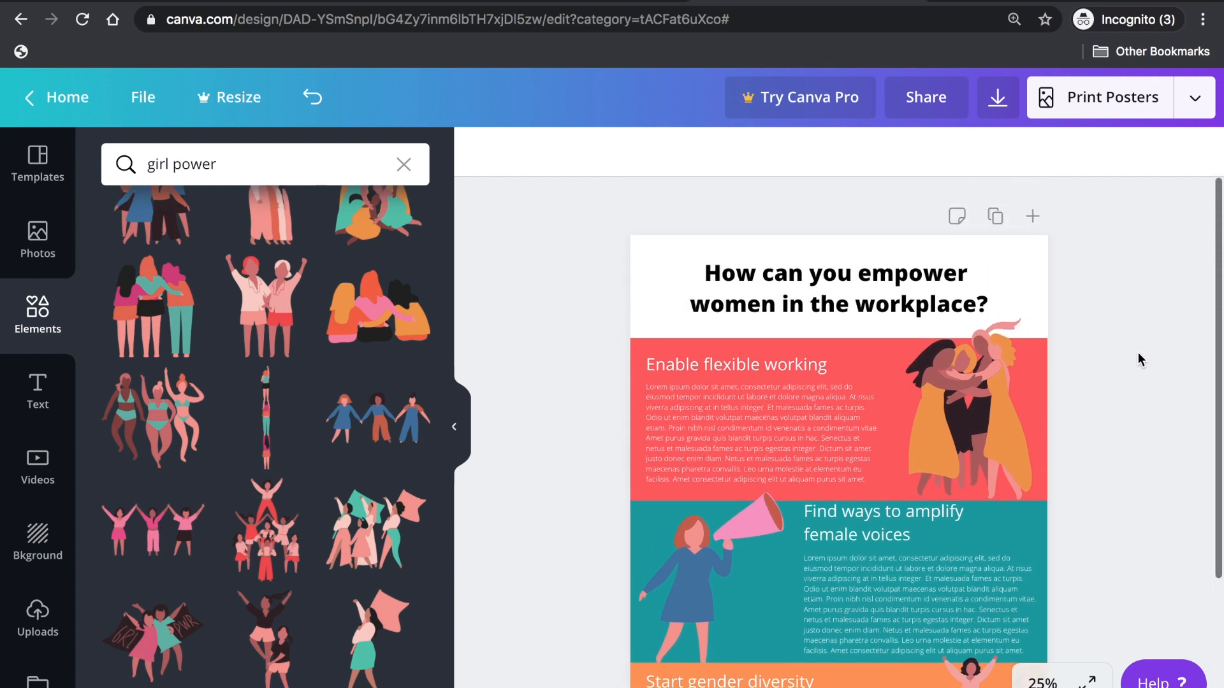
scroll(1137, 352, "down", 3)
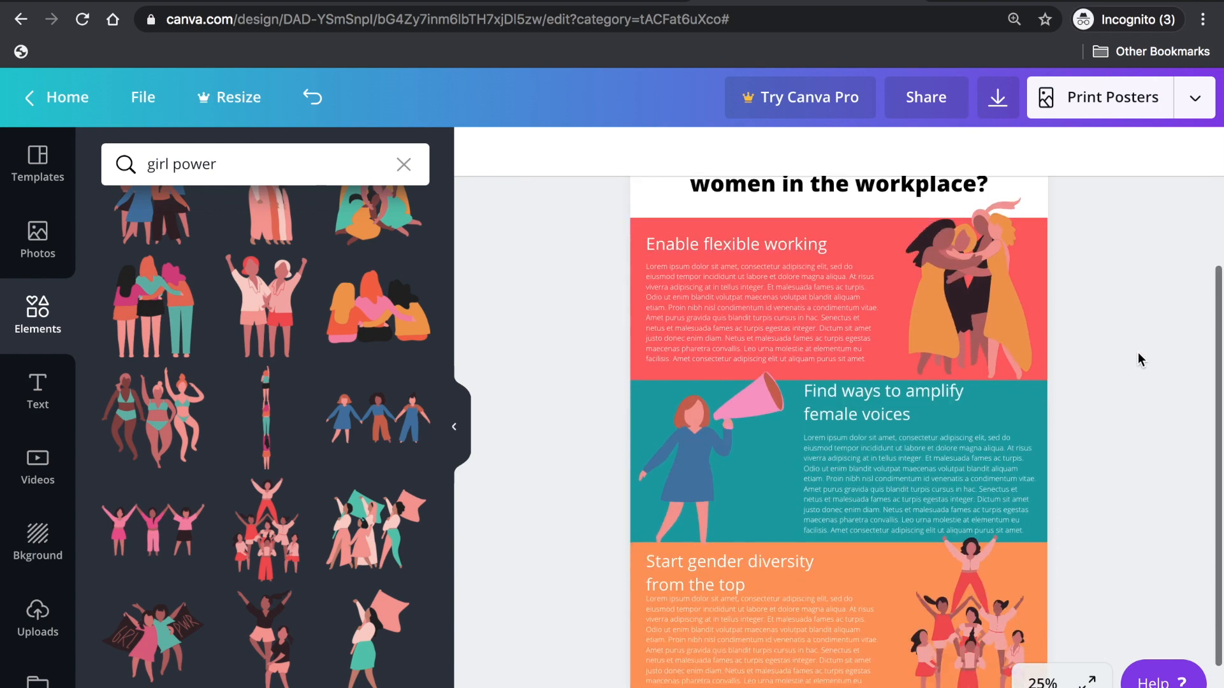
left_click(1195, 98)
left_click(984, 252)
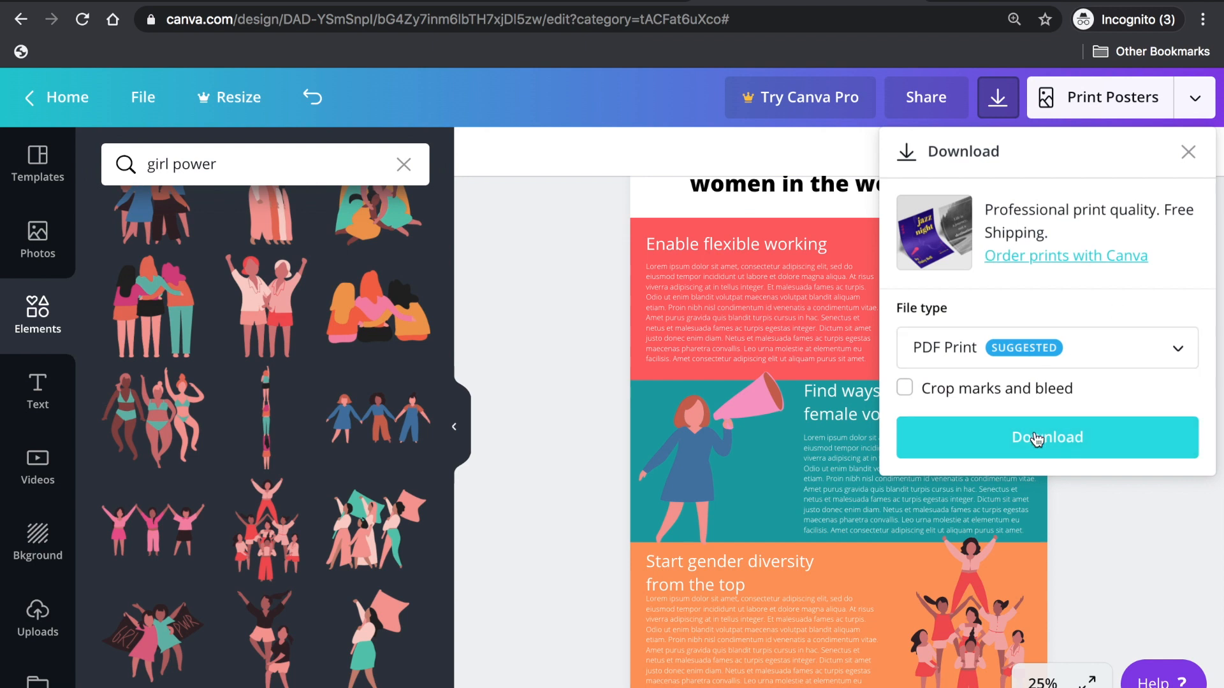
left_click(1067, 439)
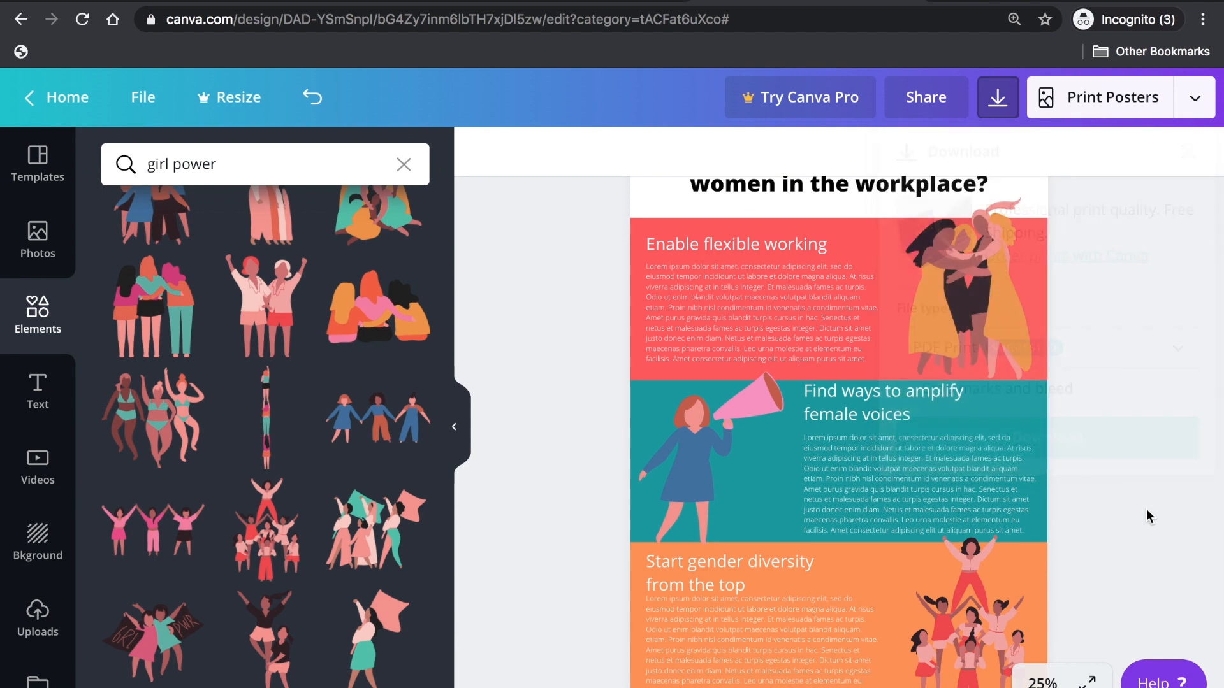
scroll(1146, 508, "up", 2)
scroll(1146, 510, "down", 1)
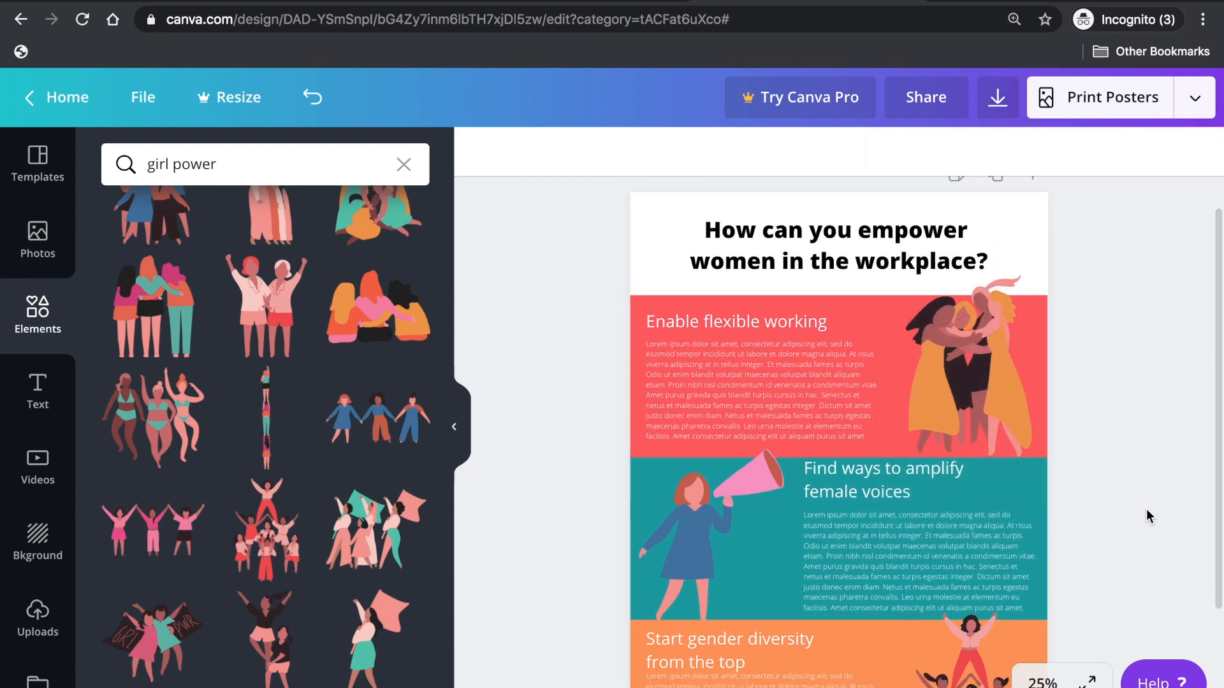